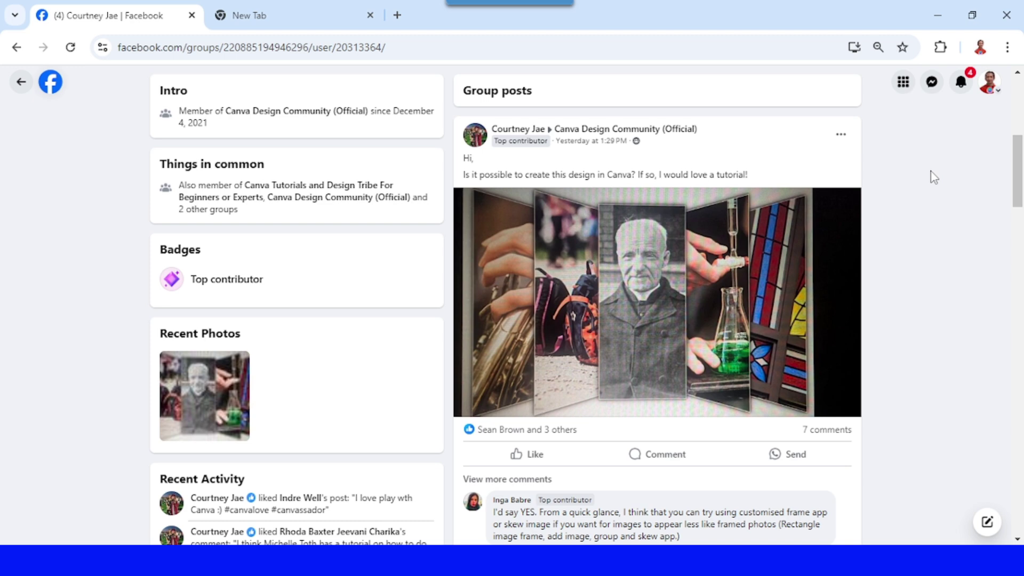
After reviewing the Facebook post on angled fold-out photo panels, switch to the new browser tab.
click(261, 11)
From the Canva home page, create a new blank YouTube Thumbnail design.
click(346, 383)
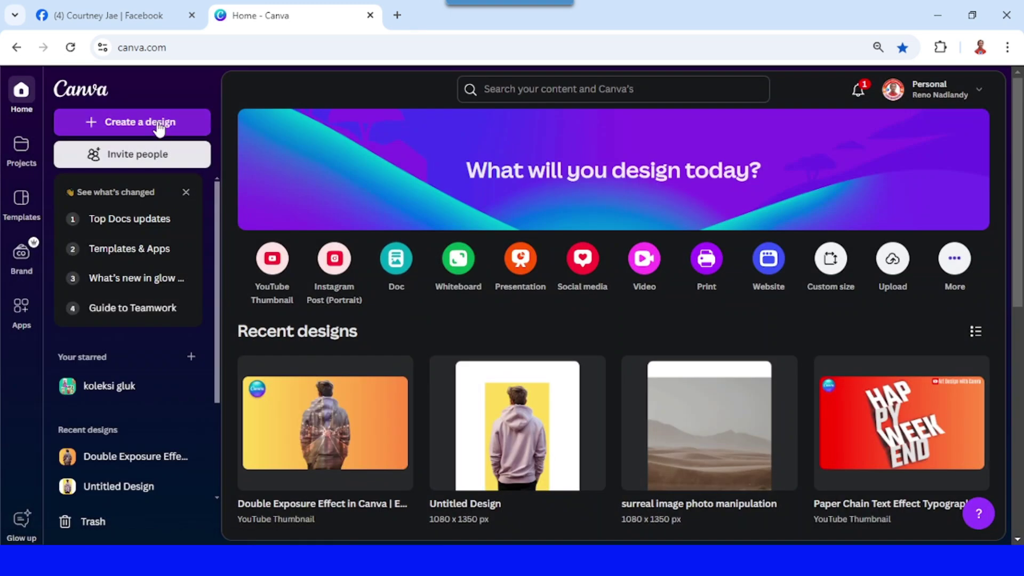
click(158, 127)
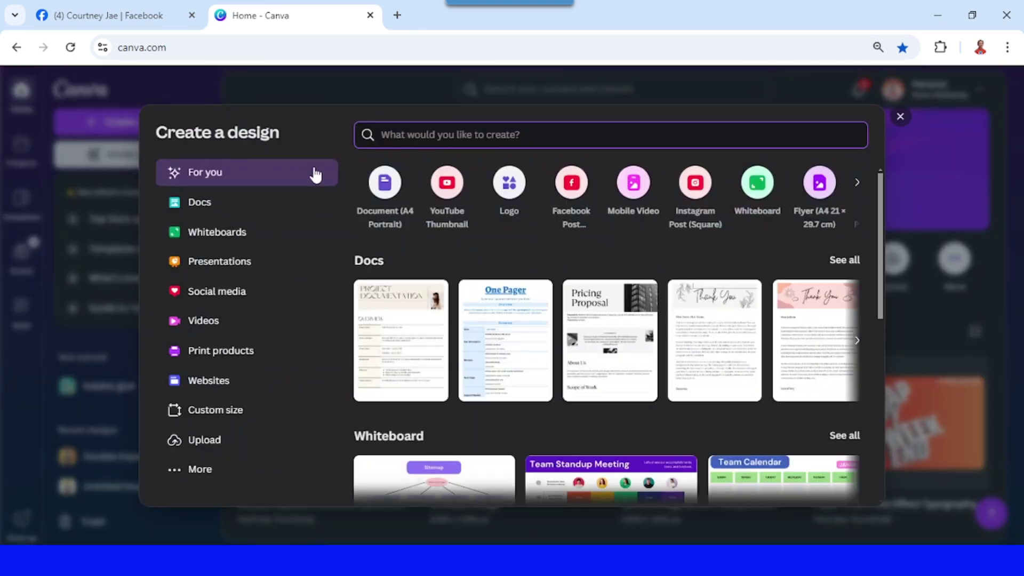
click(447, 188)
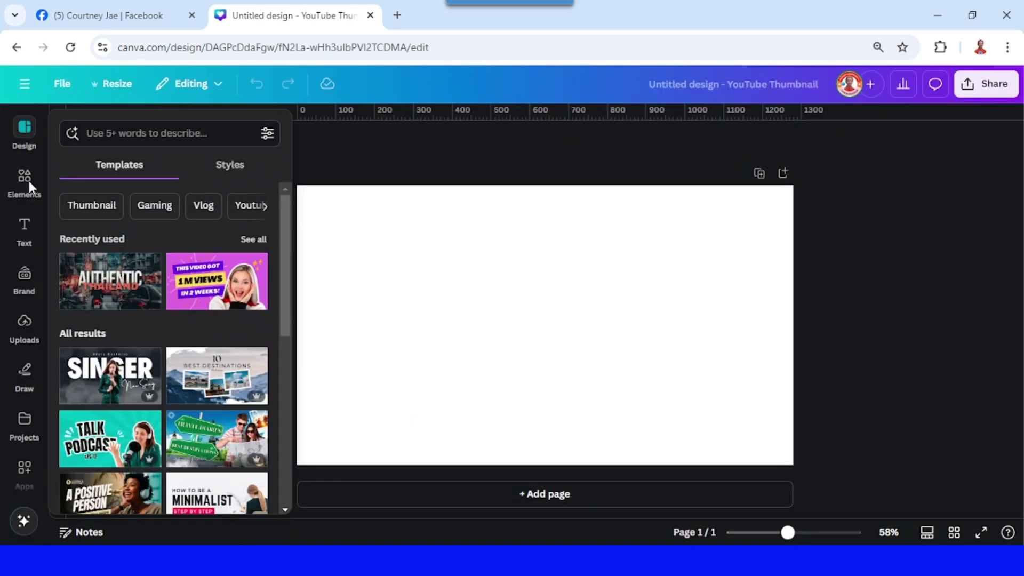
Browse Elements through Frames to the full Basic shapes collection and inspect the Square Frame.
click(28, 179)
scroll(205, 356, down, 15)
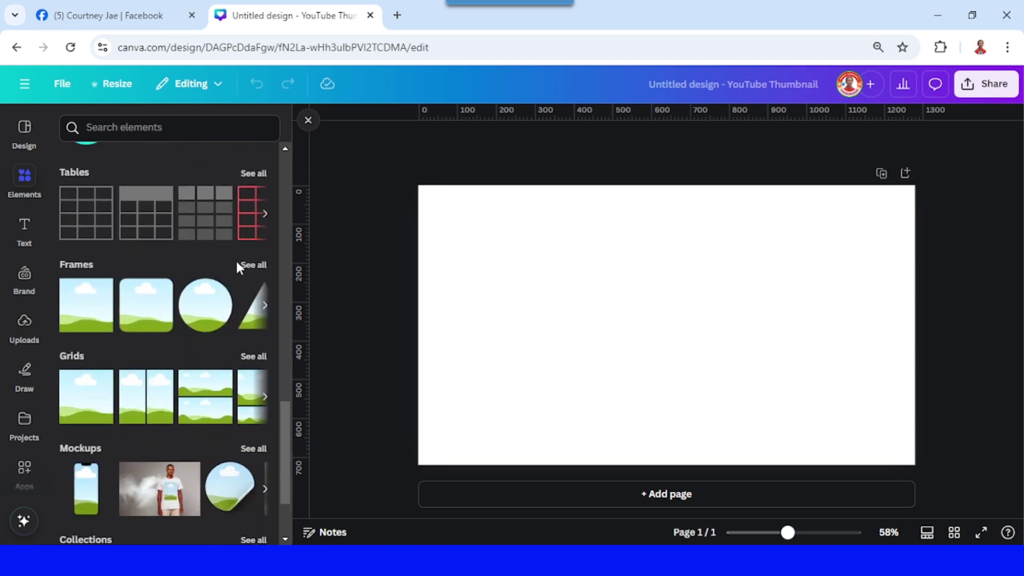
click(253, 267)
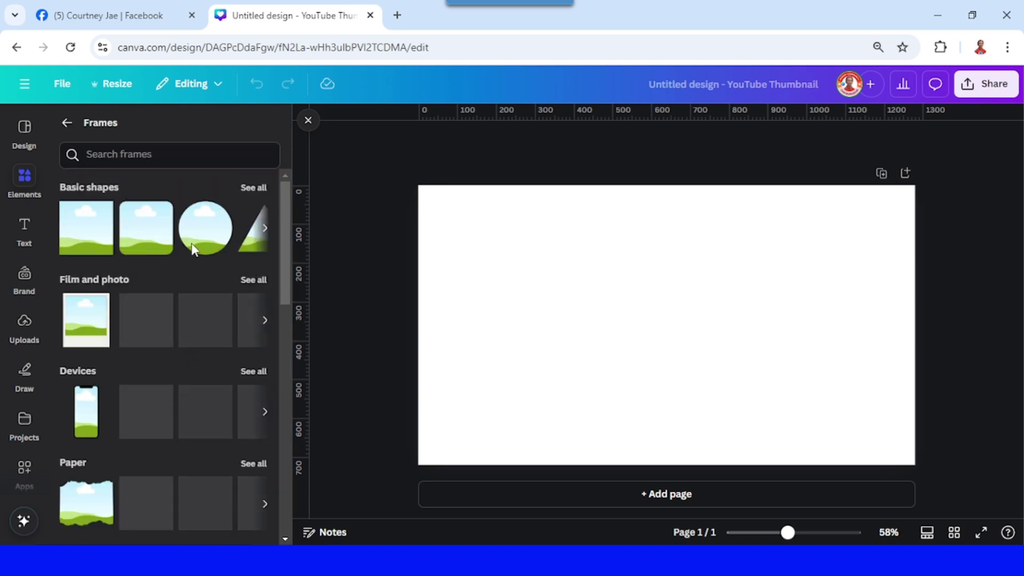
click(254, 187)
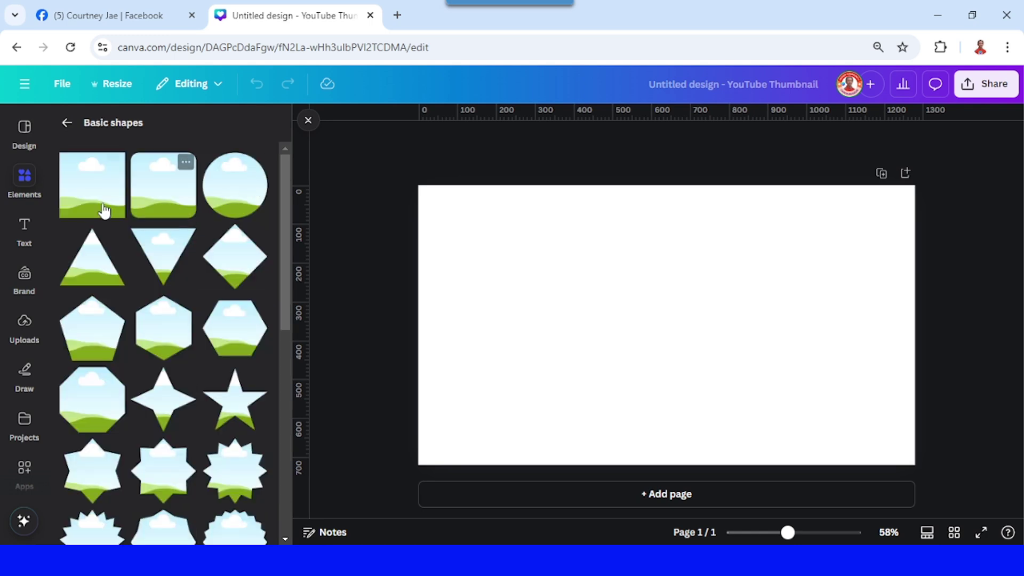
click(114, 164)
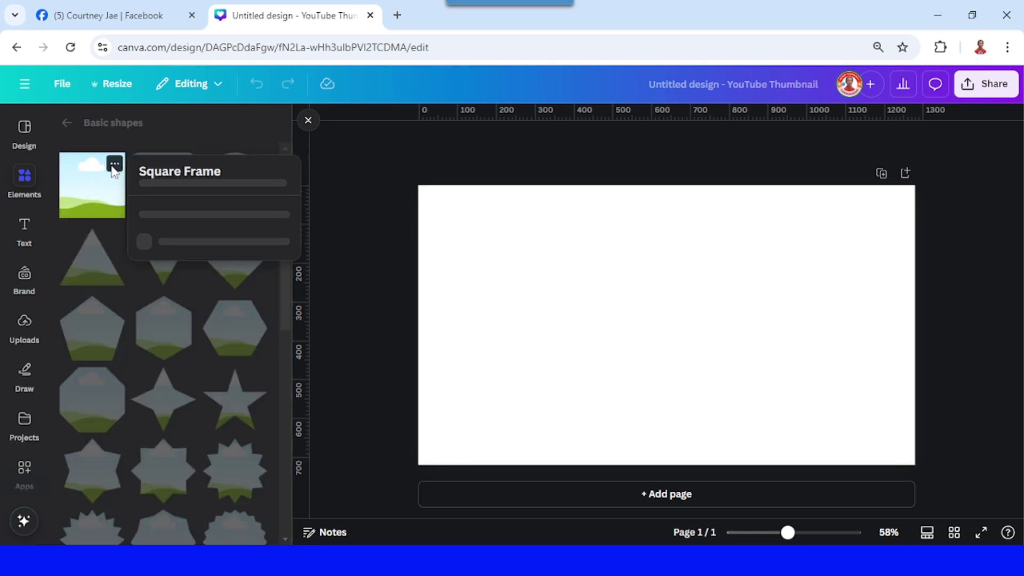
Add the square frame to the page and set the page background colour to teal.
click(102, 196)
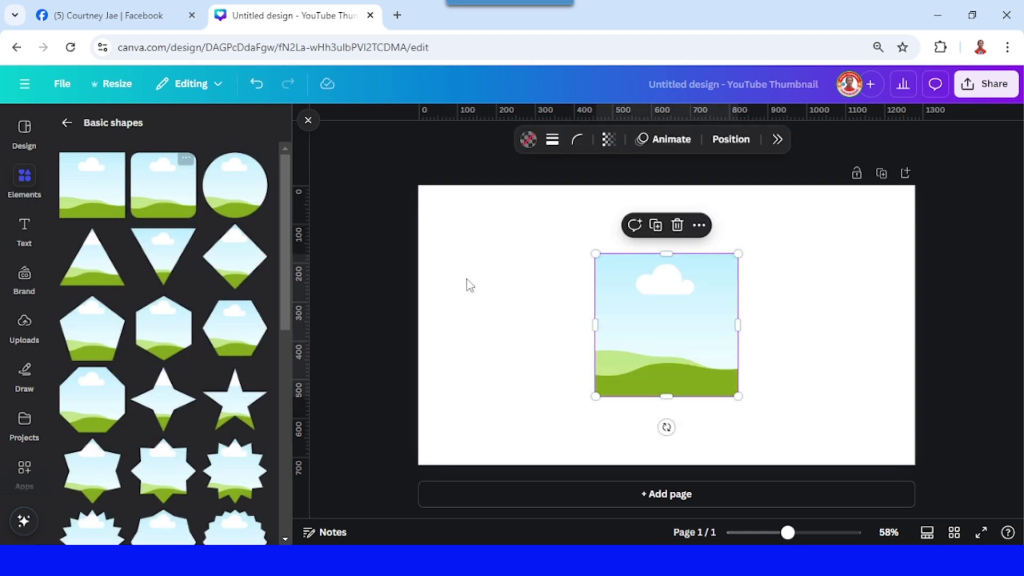
click(857, 235)
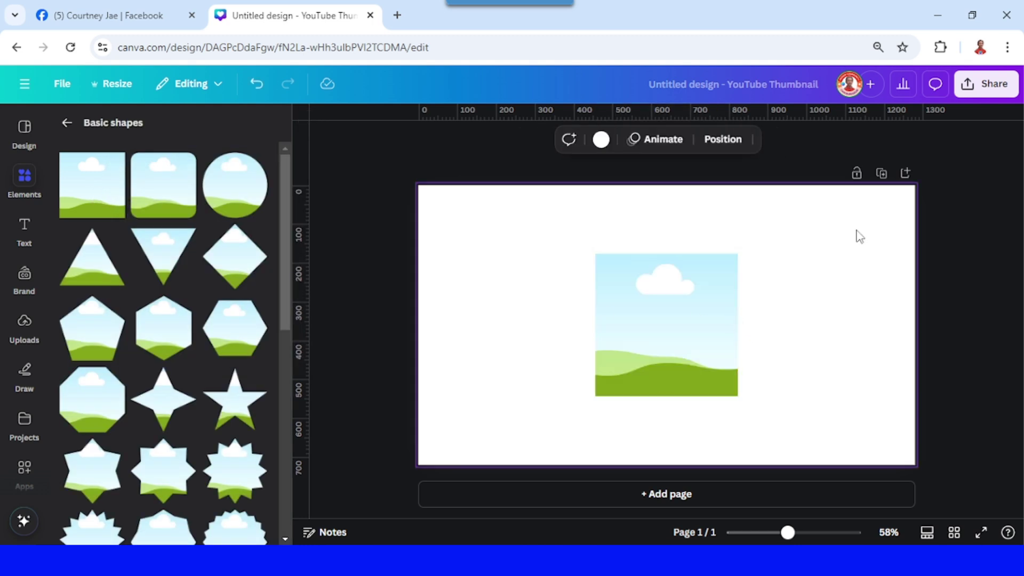
click(591, 143)
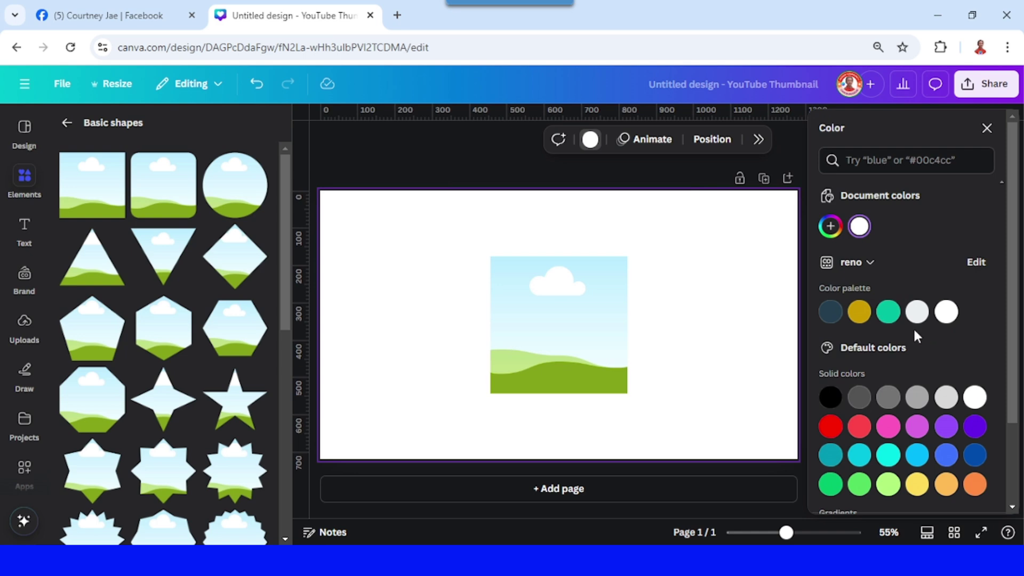
click(887, 320)
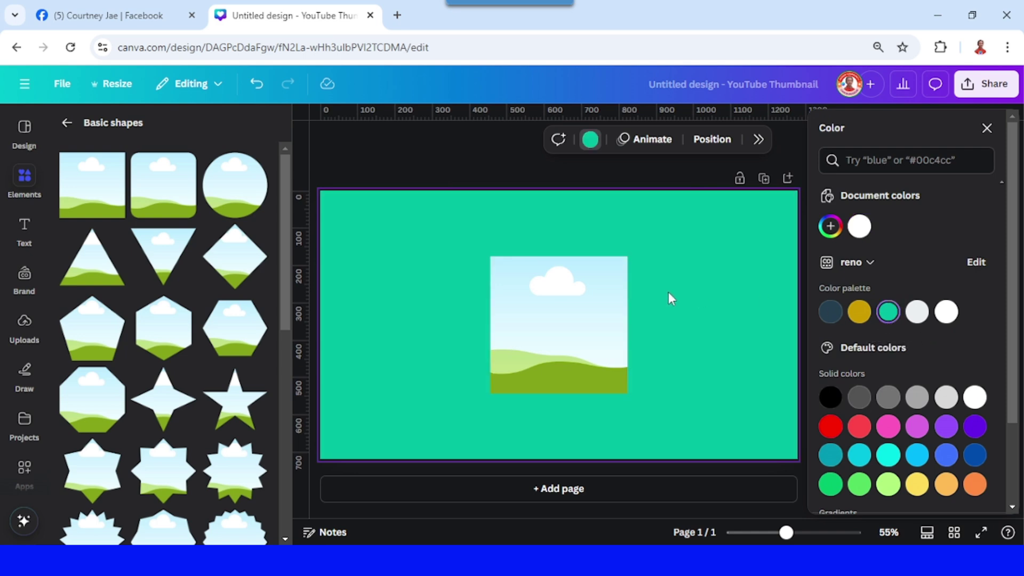
Narrow the frame to about 184 wide and preview the Trapezoid Up frame.
click(585, 318)
drag(739, 327, 670, 325)
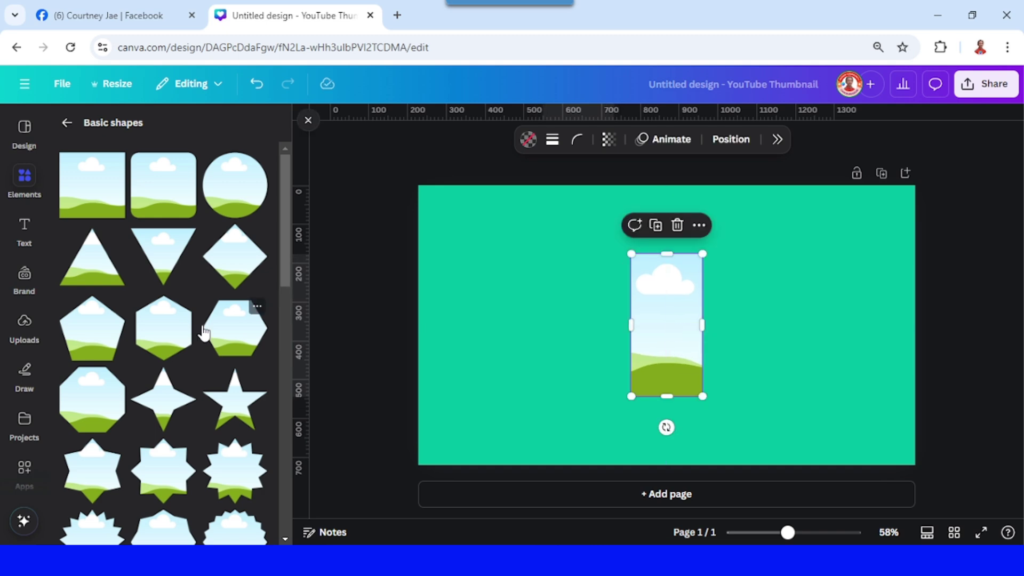
scroll(204, 333, down, 10)
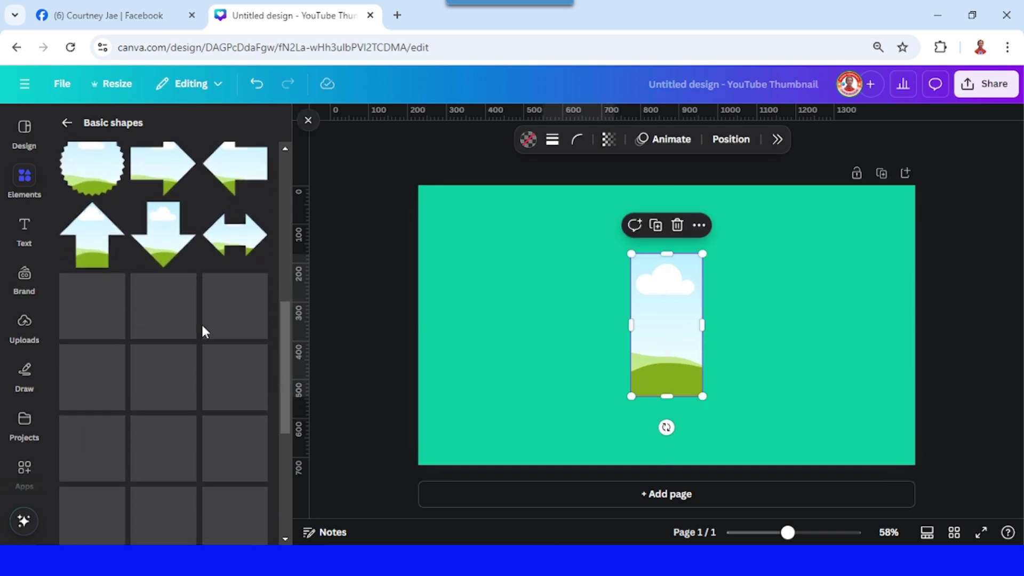
scroll(203, 333, down, 5)
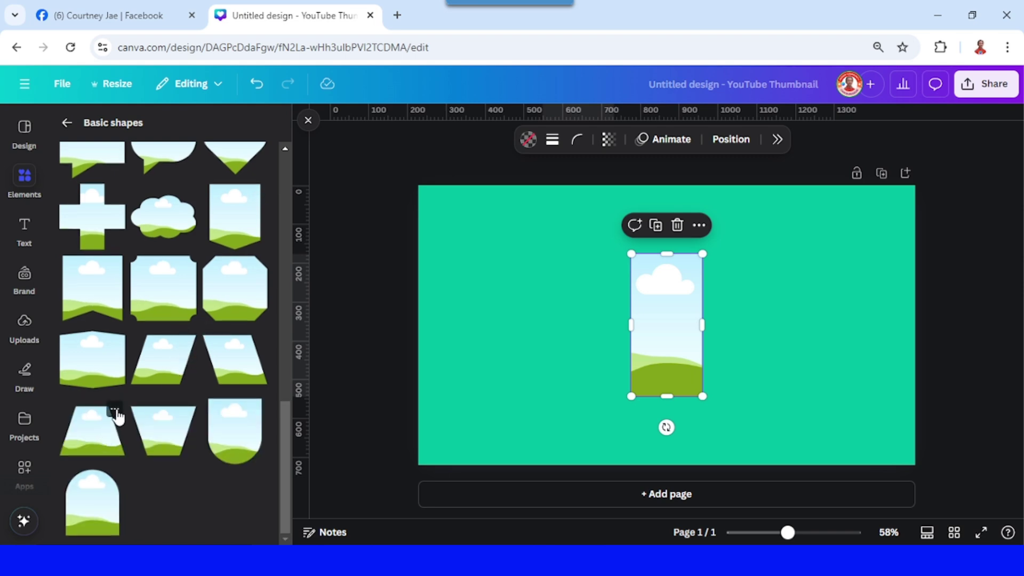
click(115, 410)
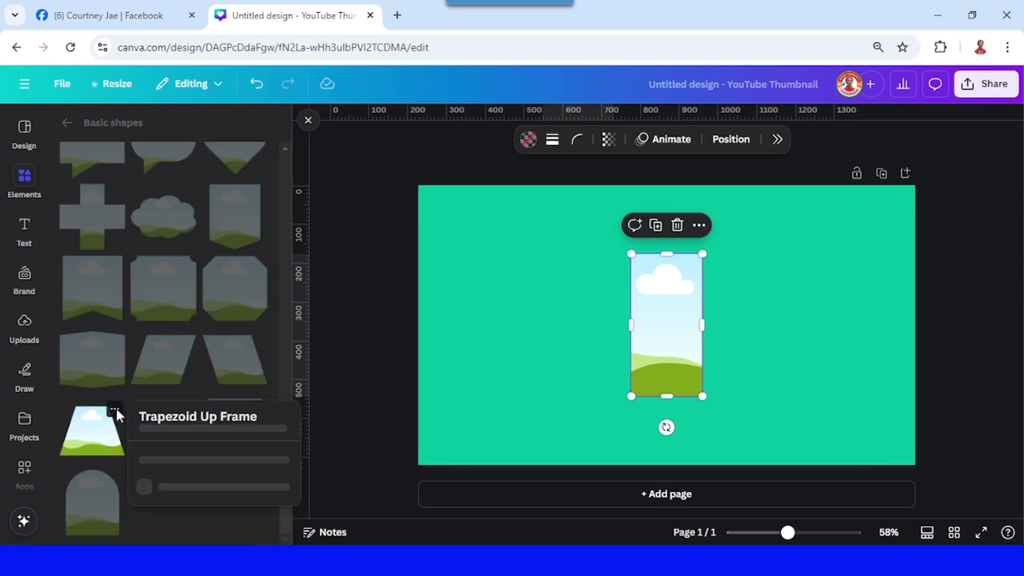
click(99, 436)
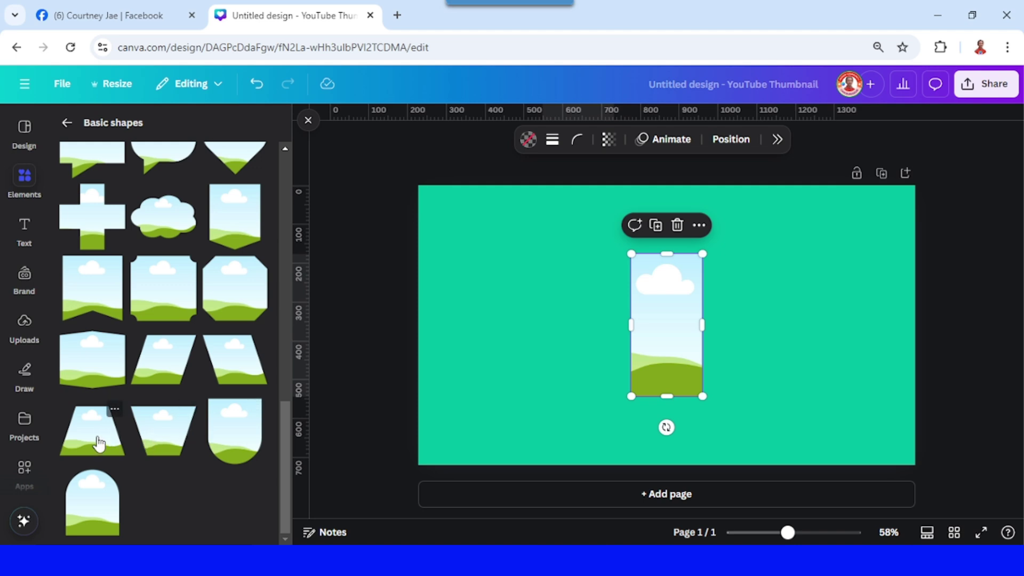
Replace the panel with a Trapezoid Up frame, rotated about 90° and shifted left.
click(99, 442)
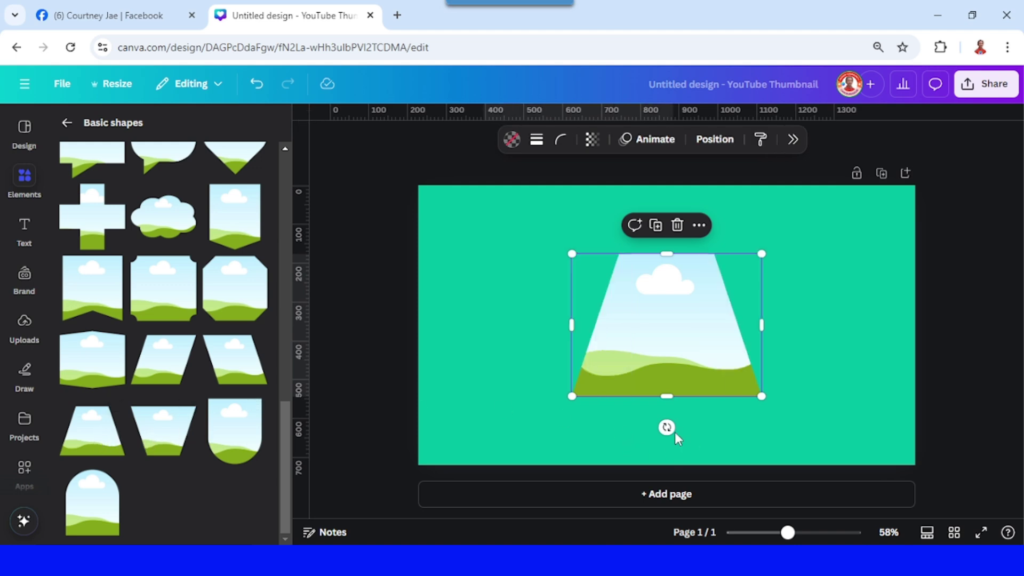
drag(667, 427, 582, 328)
drag(671, 312, 634, 307)
Trim the trapezoid's top and left edges, then duplicate it and place the copy to its left.
drag(634, 230, 632, 241)
drag(605, 342, 603, 327)
drag(631, 236, 636, 256)
drag(615, 315, 613, 314)
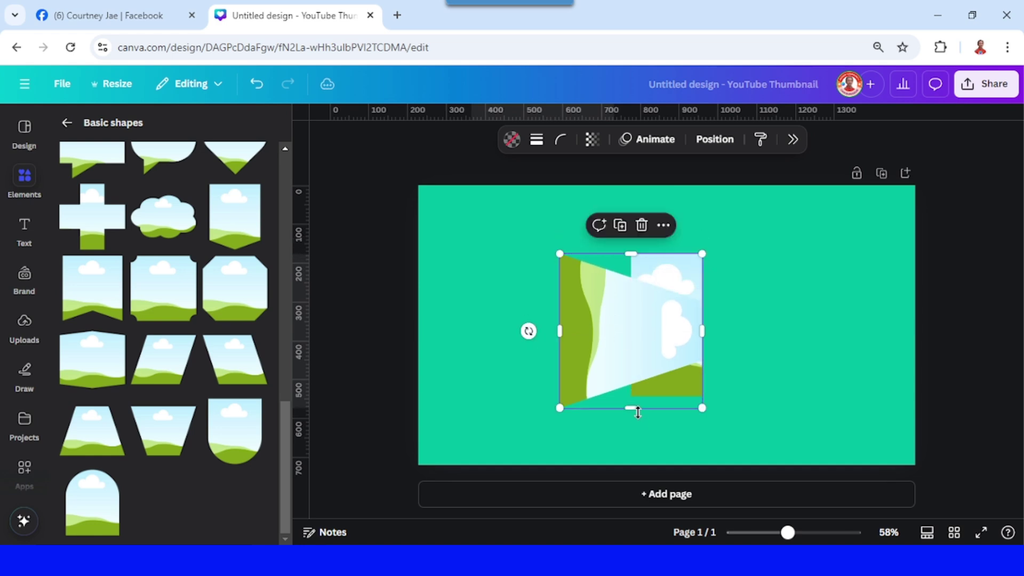
drag(615, 354, 618, 343)
drag(631, 247, 631, 244)
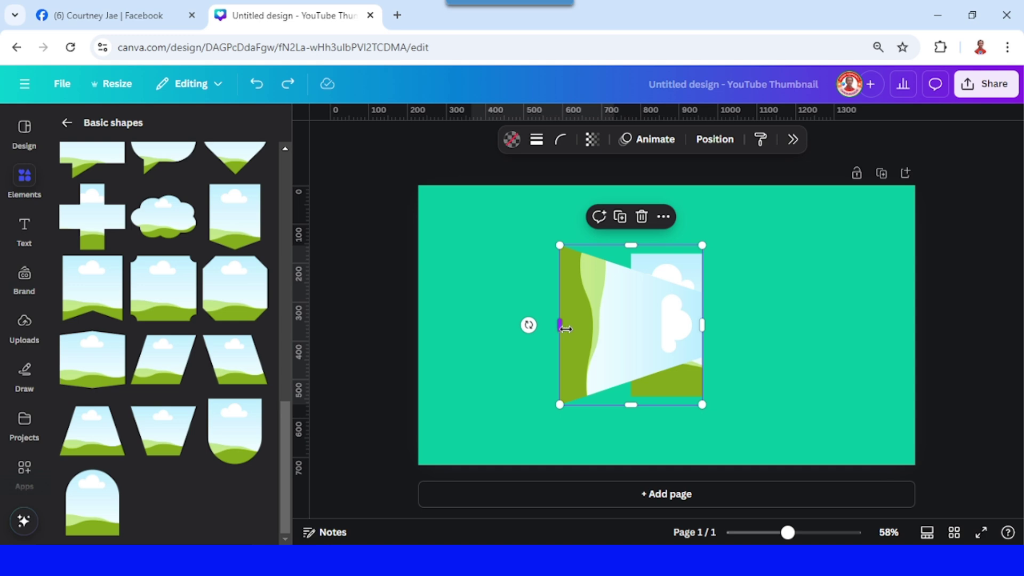
drag(565, 329, 578, 329)
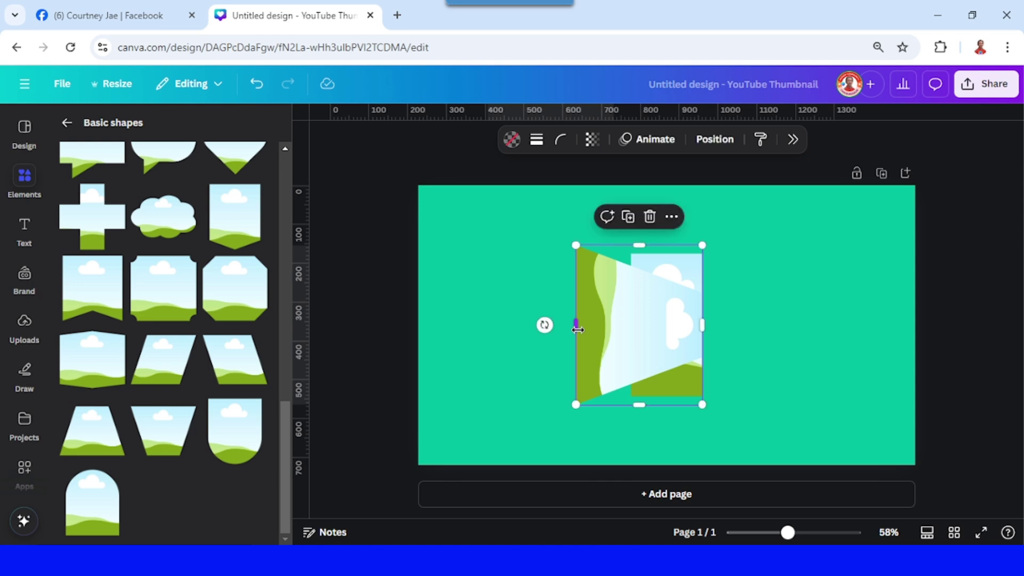
click(628, 218)
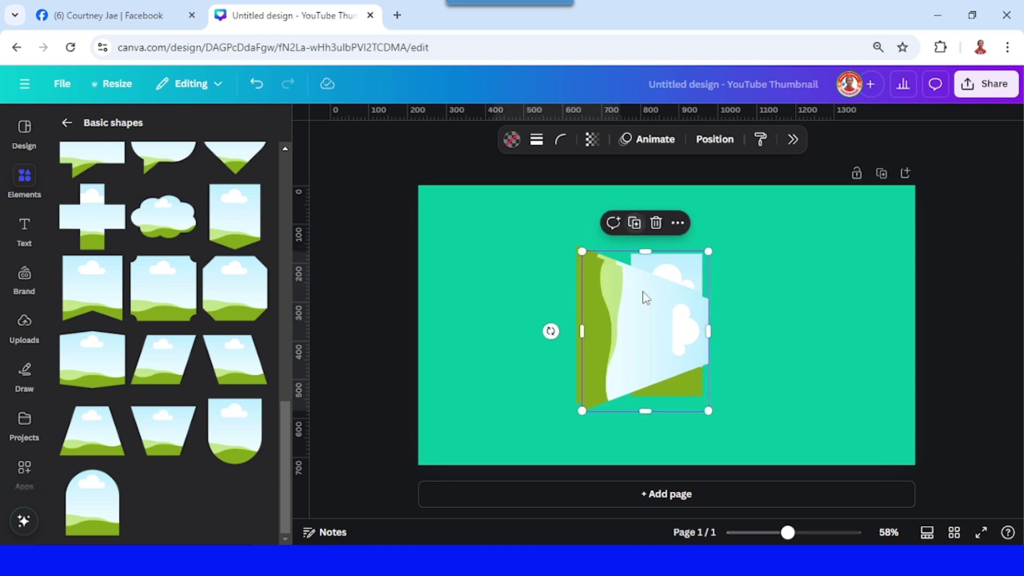
drag(653, 326, 590, 316)
Send the copied trapezoid panel to the back of the layer order.
right_click(545, 309)
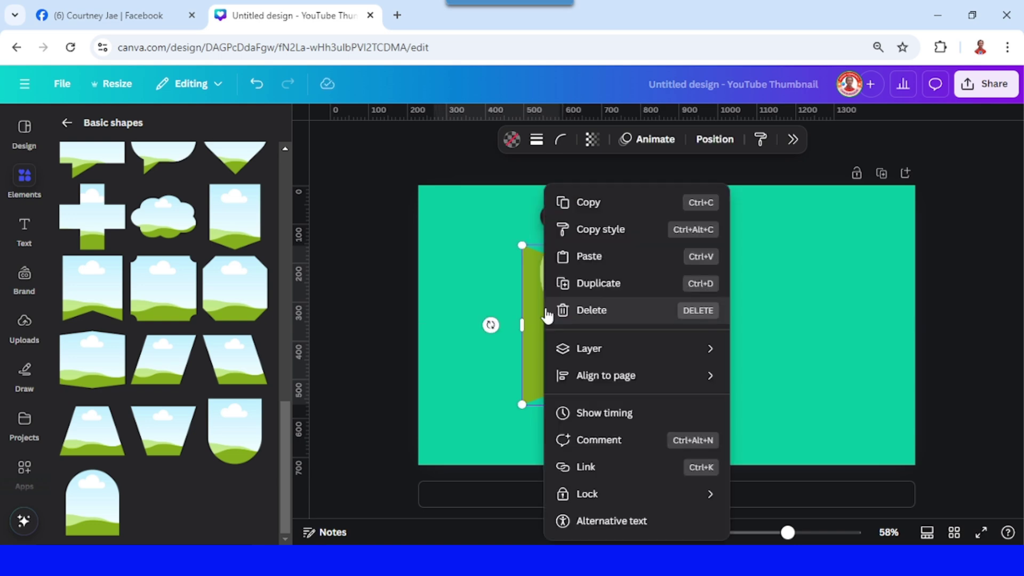
mouse_move(609, 349)
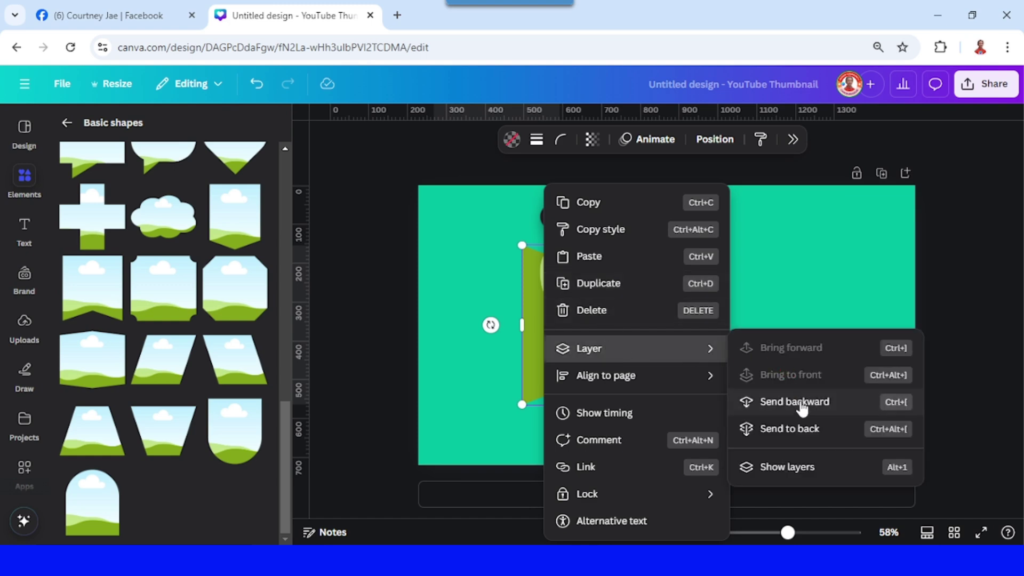
click(805, 427)
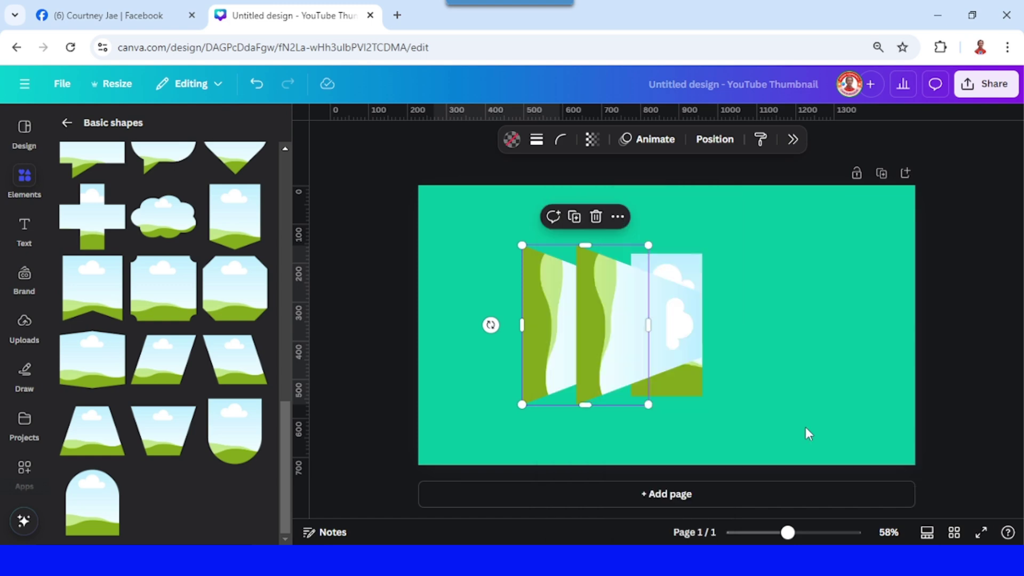
Send the right-hand trapezoid panel one layer backward.
click(605, 321)
right_click(604, 320)
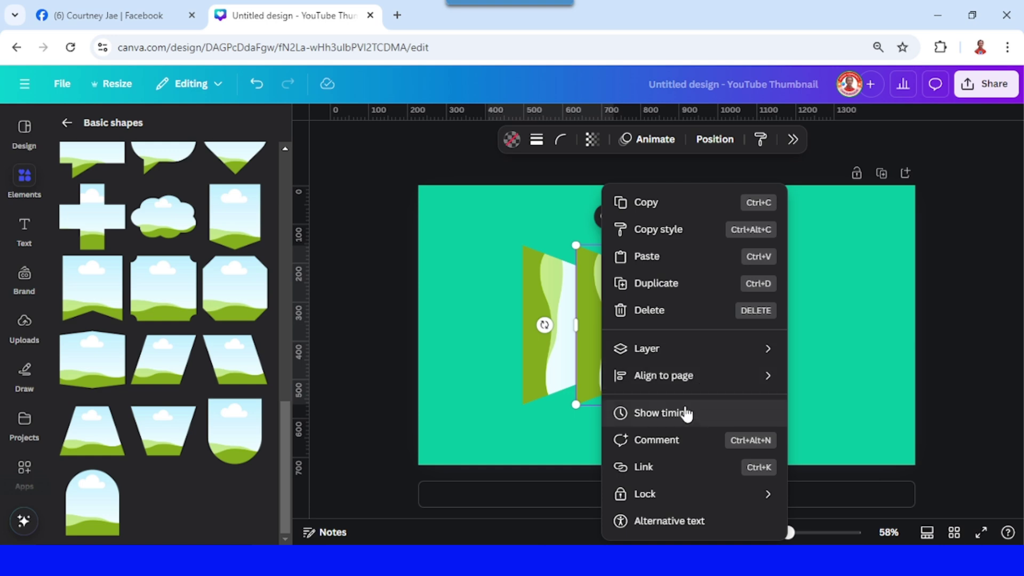
mouse_move(667, 352)
click(845, 401)
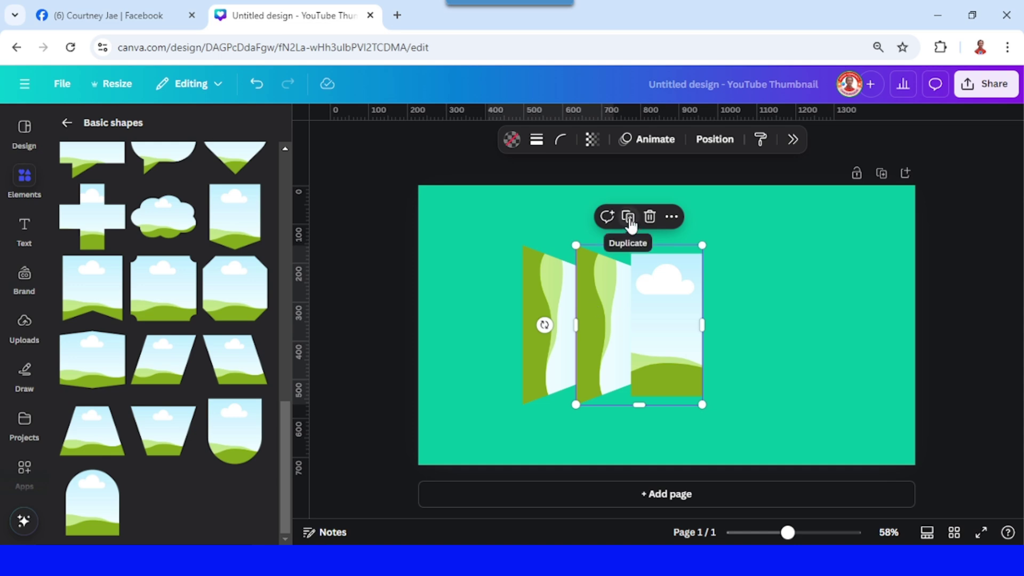
Duplicate the slanted panel, rotate the copy to -90° on the right, and duplicate it again.
click(629, 217)
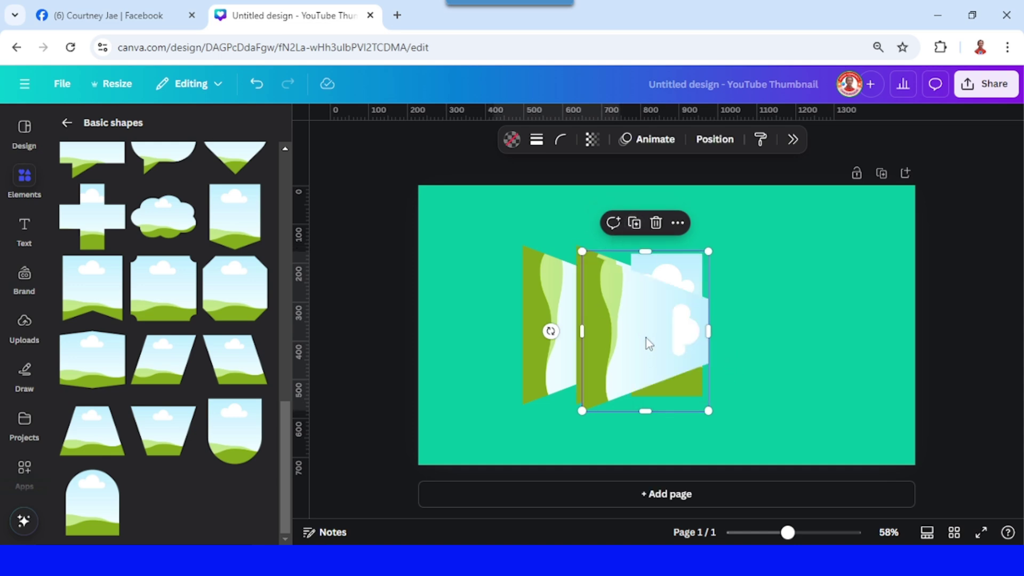
drag(645, 343, 645, 338)
drag(550, 331, 695, 326)
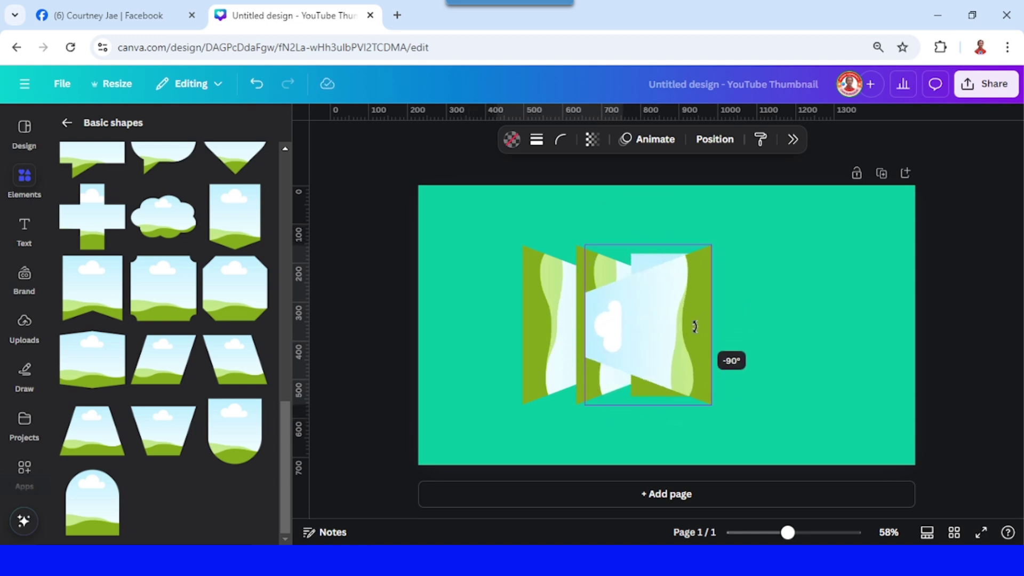
mouse_move(695, 327)
mouse_down()
mouse_move(656, 315)
mouse_move(681, 319)
mouse_up()
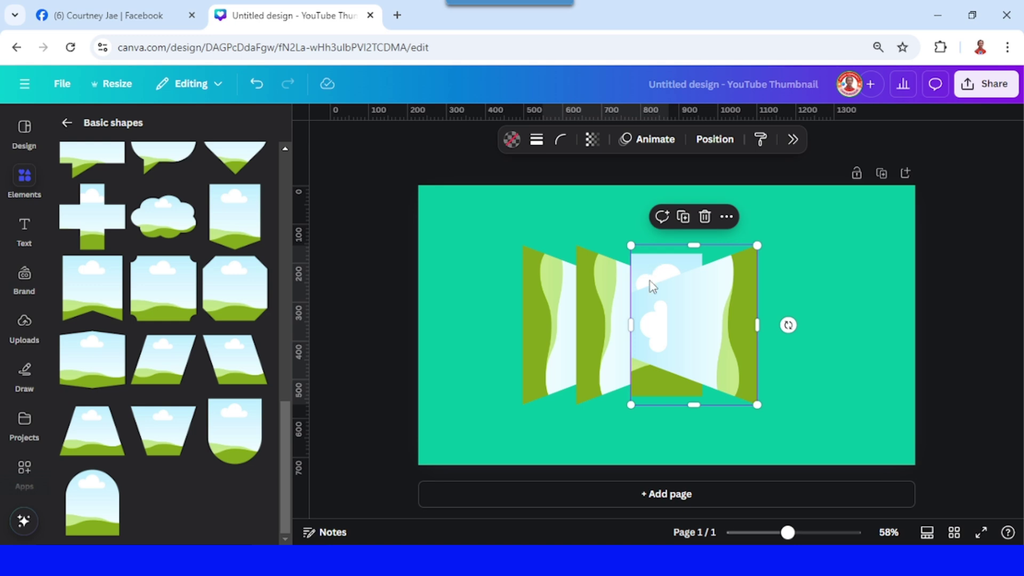
click(683, 217)
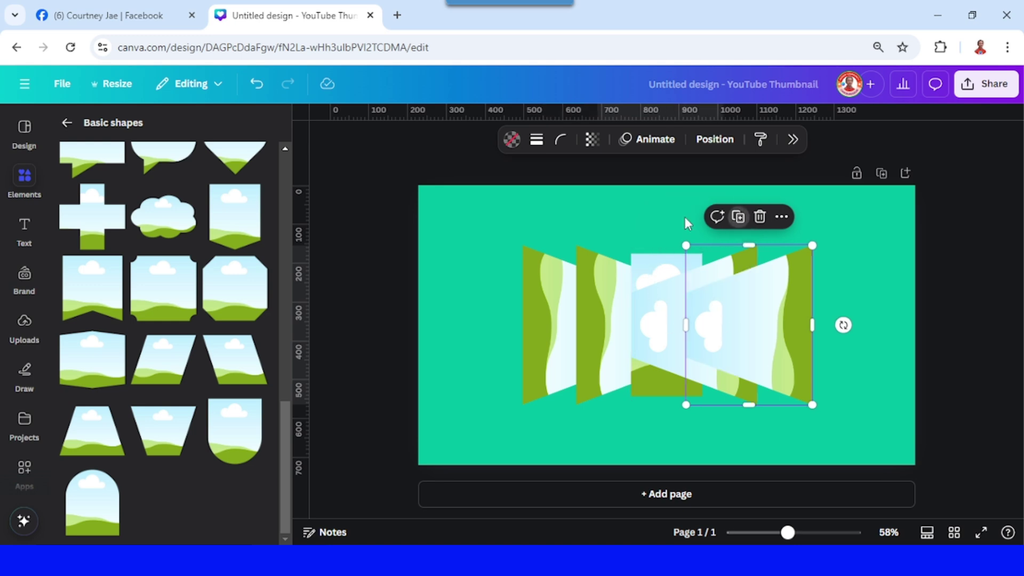
Send the rightmost trapezoid panel to the back.
right_click(777, 319)
mouse_move(839, 352)
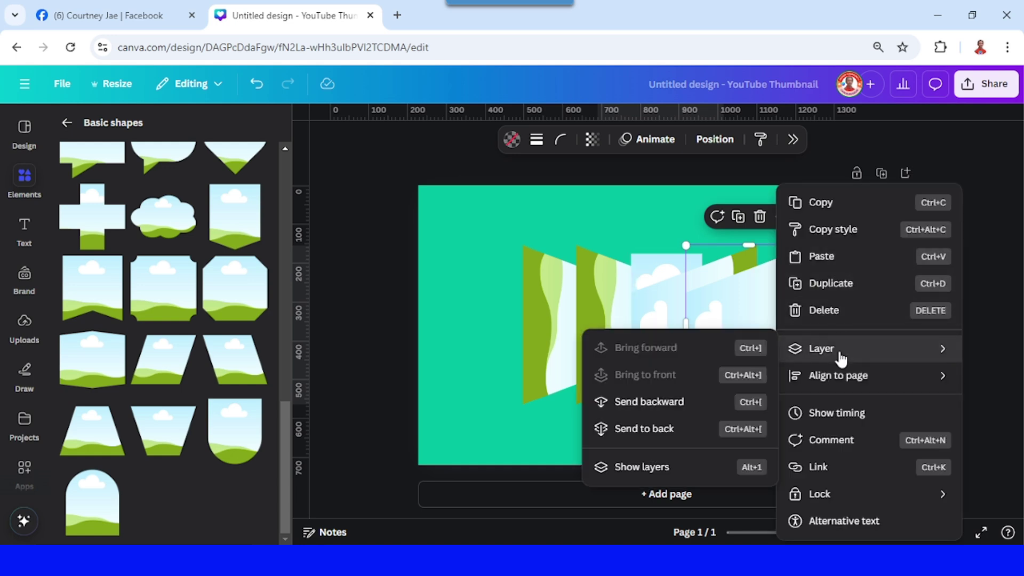
click(666, 429)
Send the panel overlapping the centre one backward, then marquee-select all five panels.
click(733, 372)
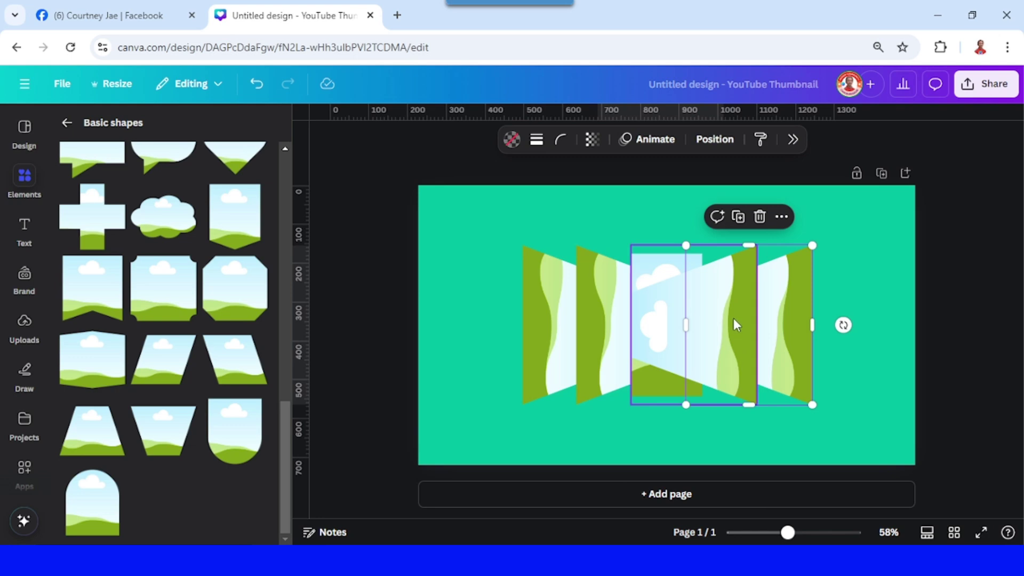
right_click(734, 318)
mouse_move(780, 349)
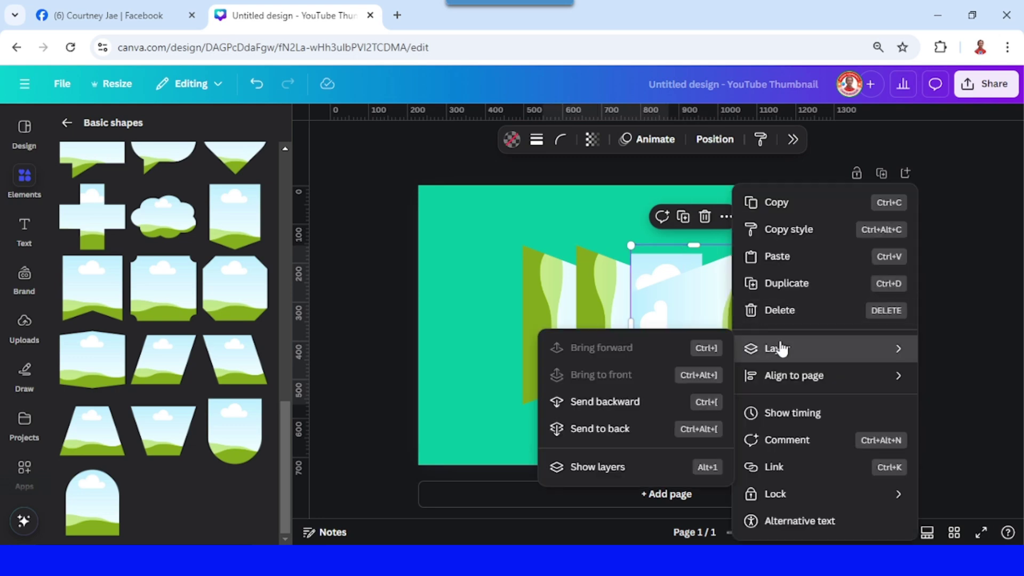
click(630, 400)
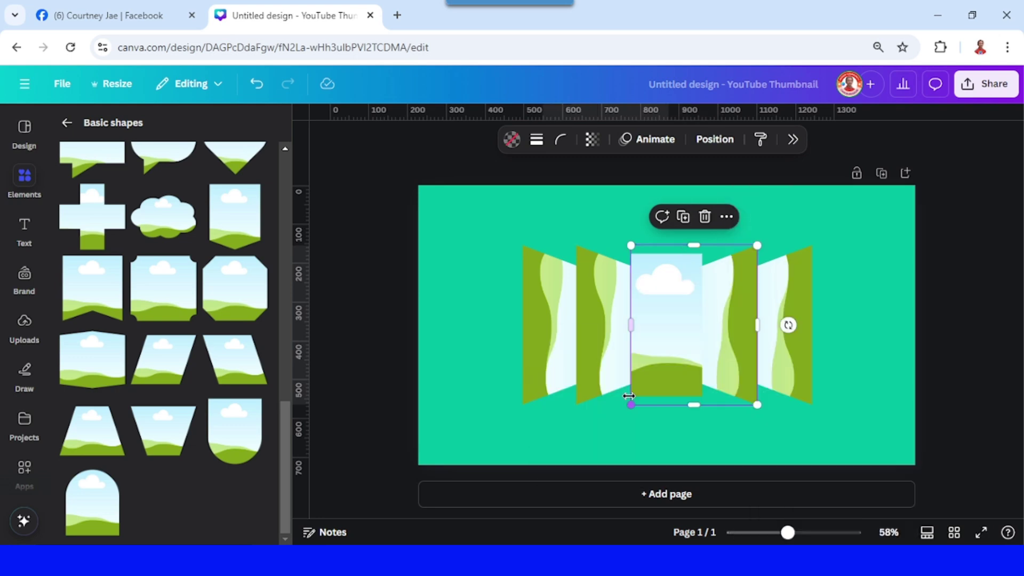
click(860, 364)
drag(889, 223, 469, 461)
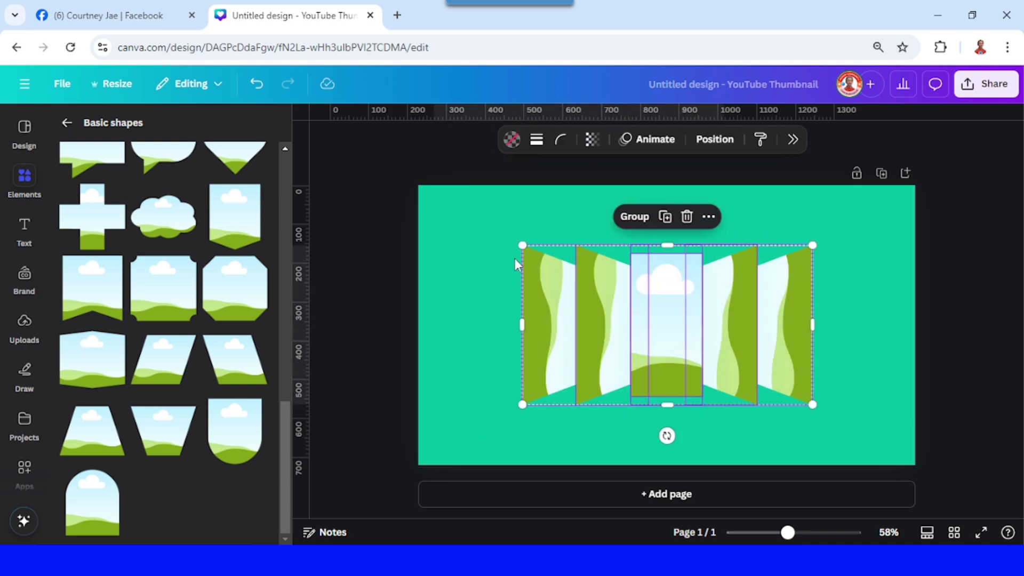
Give all five panels a solid white border with weight 3.
click(537, 143)
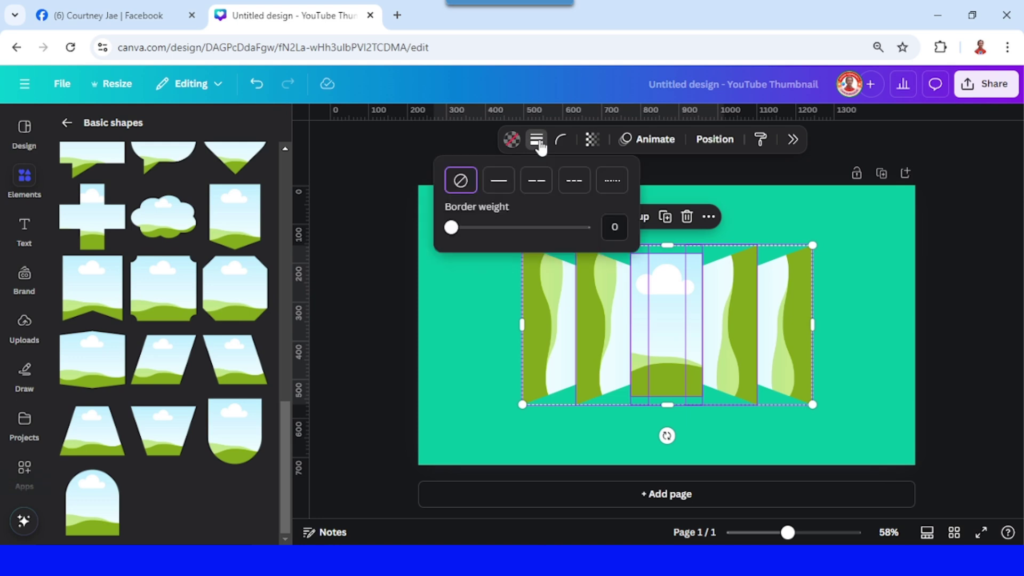
click(499, 184)
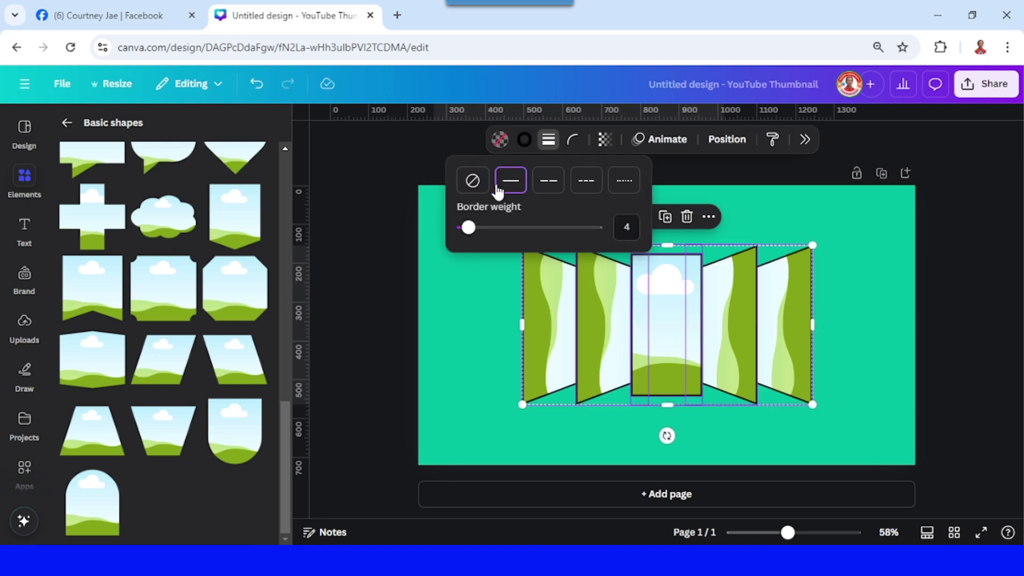
drag(469, 229, 468, 240)
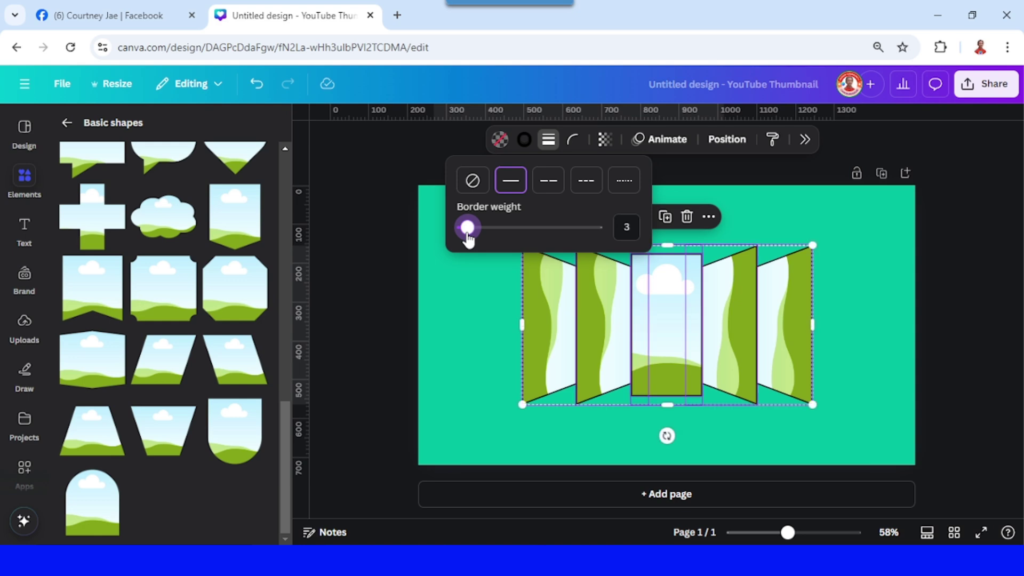
click(524, 140)
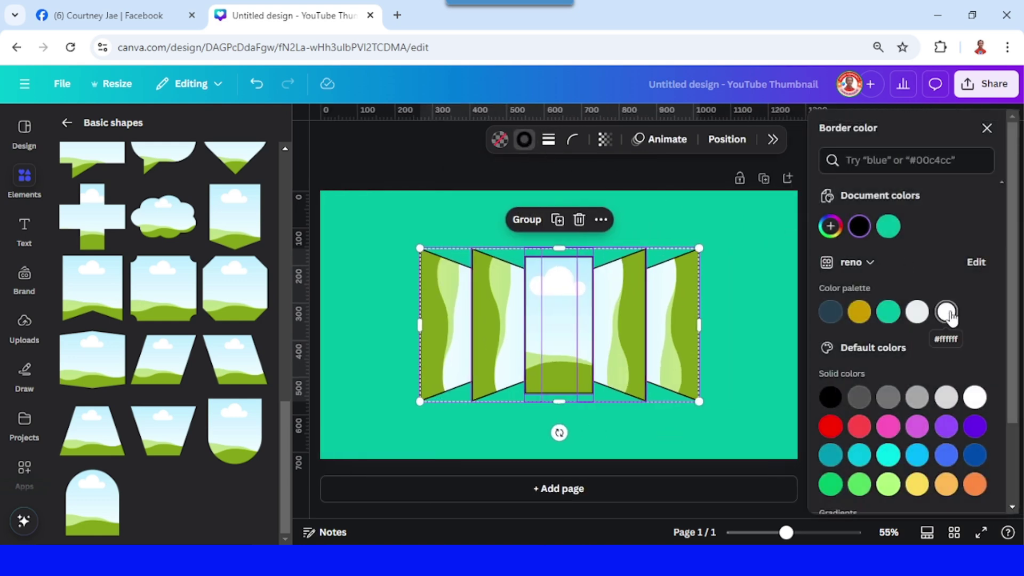
click(949, 314)
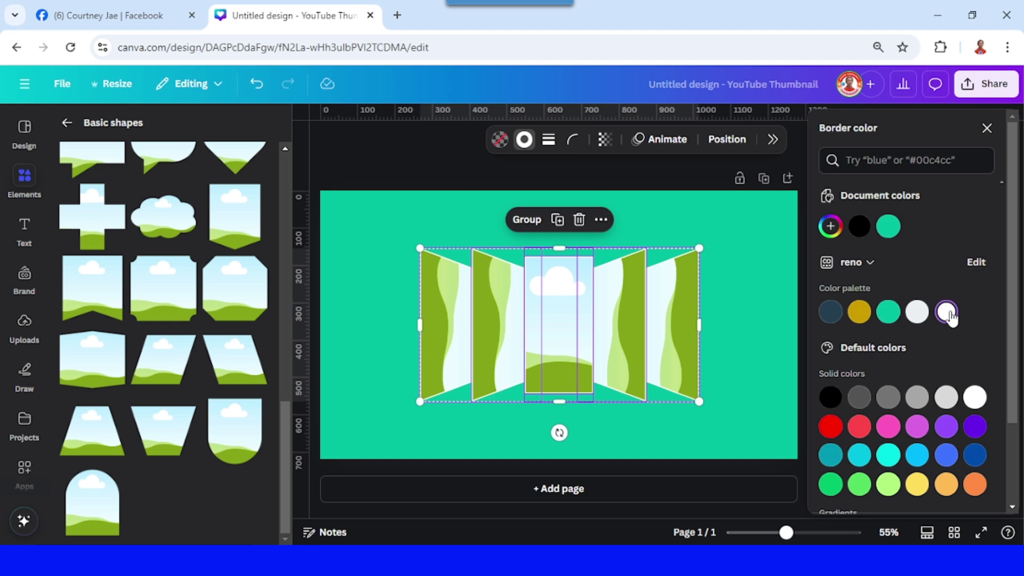
click(737, 349)
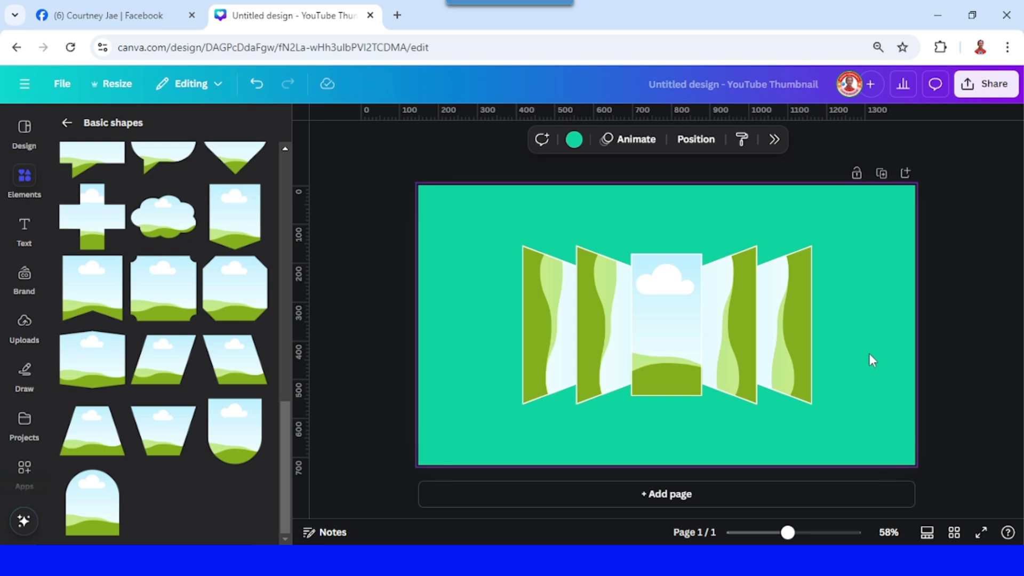
Drop the smiling crossed-arms barista photo from Recently used into the centre panel and crop it to centre him.
click(25, 179)
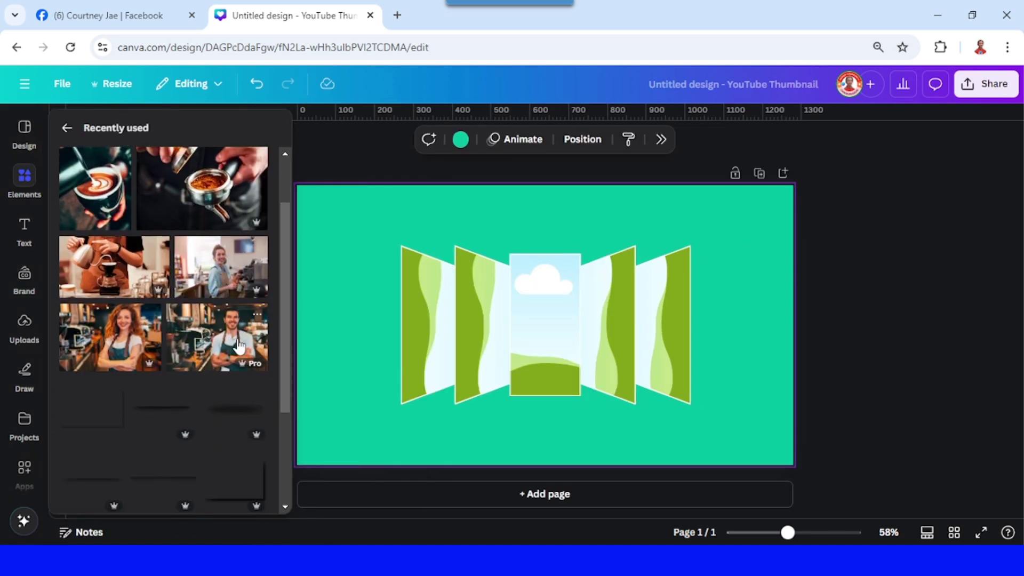
click(230, 346)
drag(655, 286, 555, 312)
double_click(554, 317)
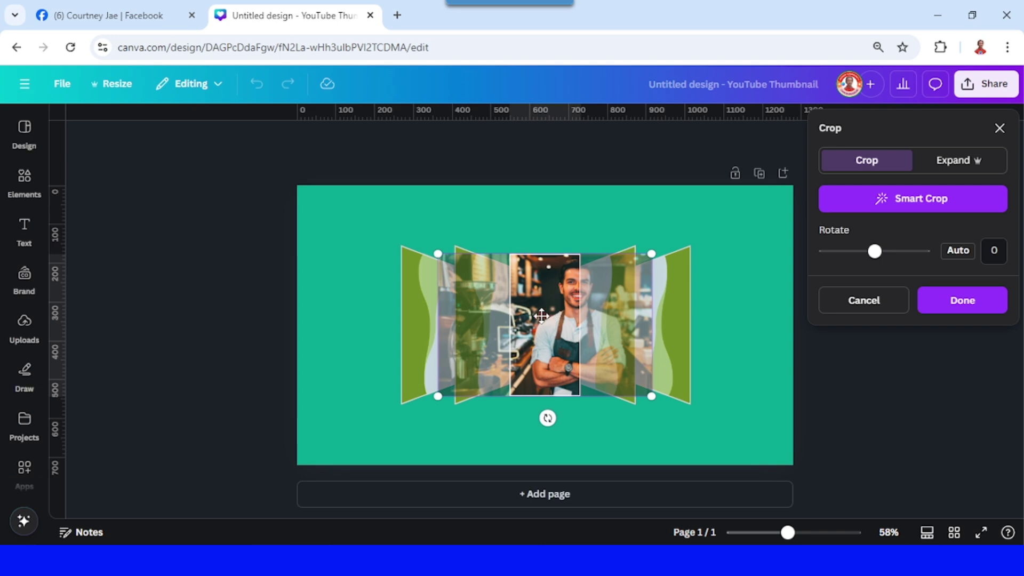
drag(552, 311, 516, 316)
click(988, 301)
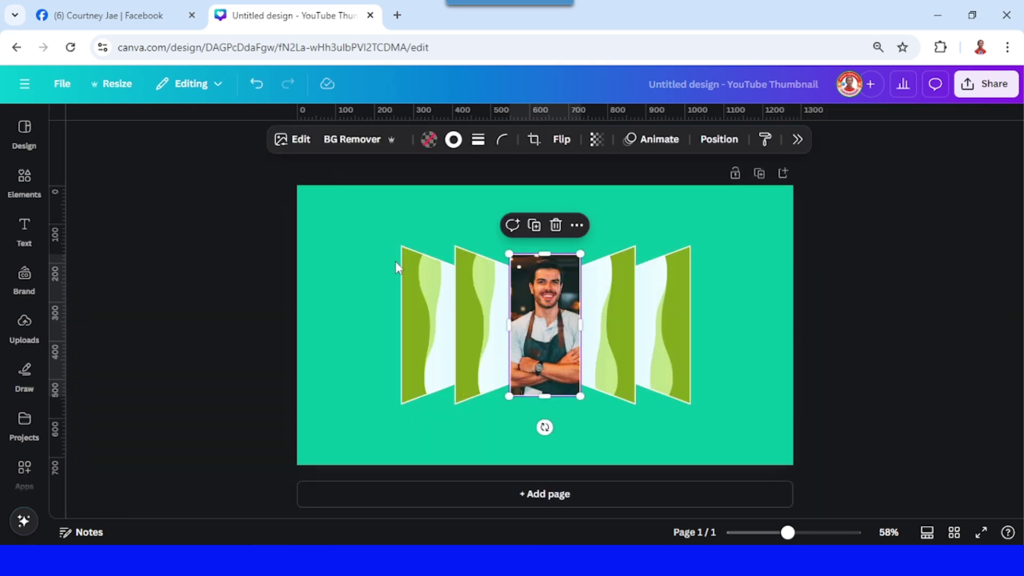
click(24, 181)
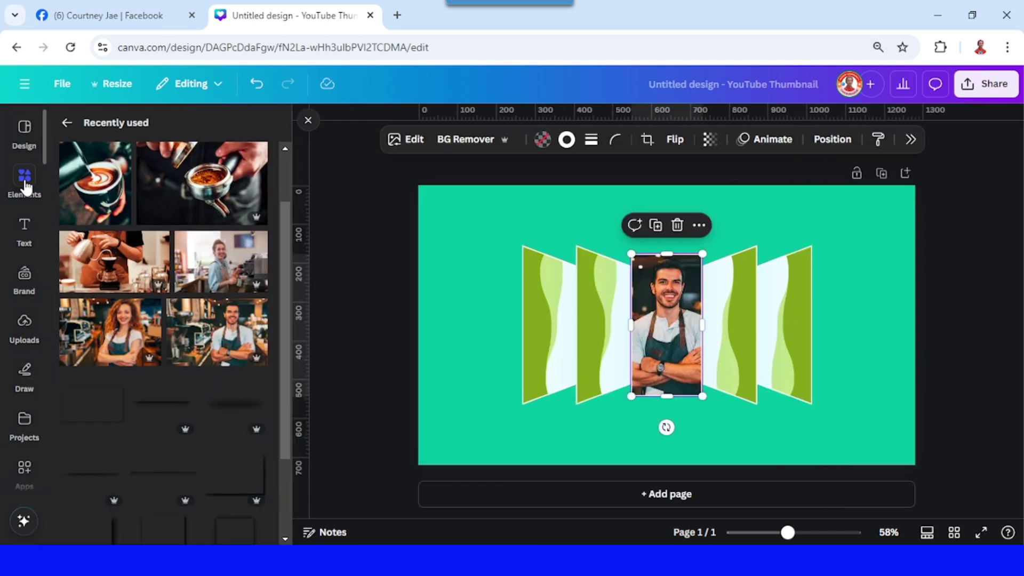
Drop the smiling woman barista photo into the right-of-centre frame and rotate it 90° upright.
click(149, 309)
click(140, 343)
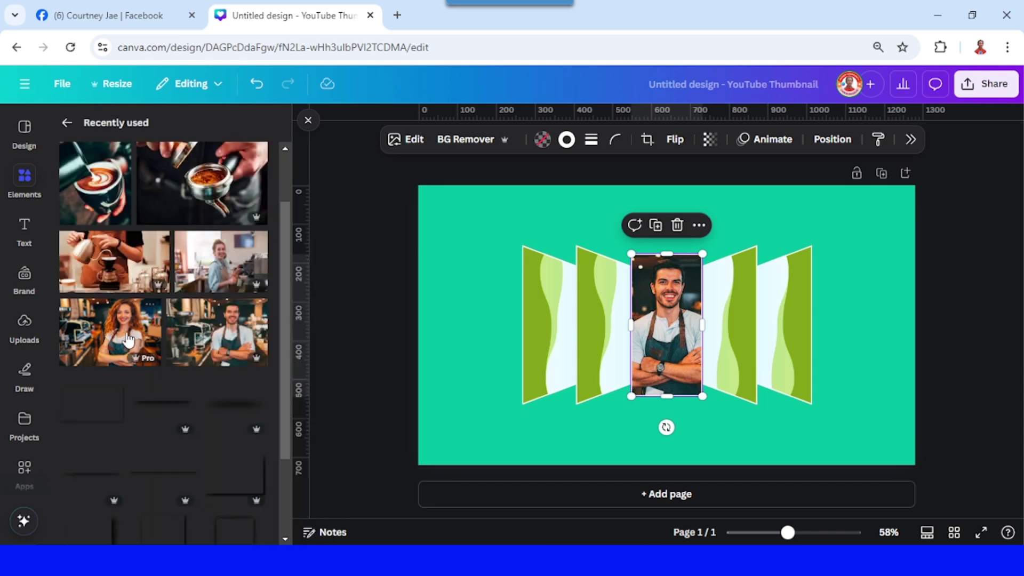
click(136, 342)
drag(764, 335, 744, 324)
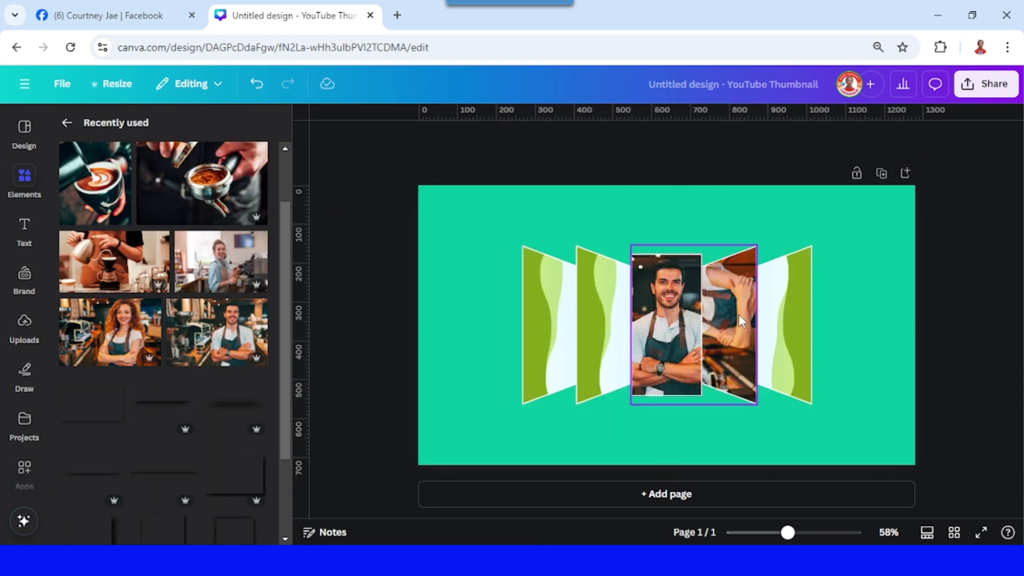
double_click(738, 315)
drag(667, 322, 587, 403)
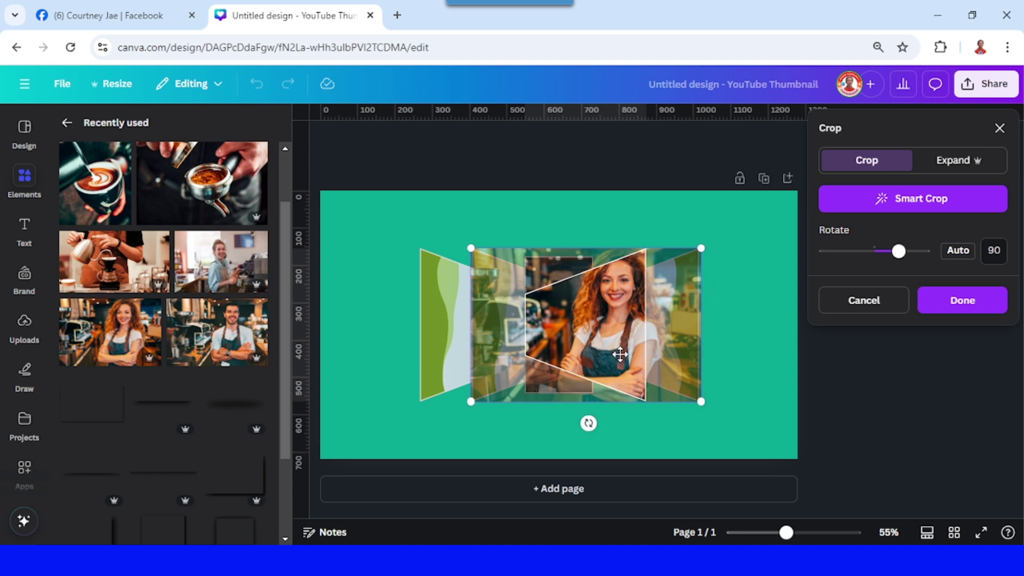
click(767, 342)
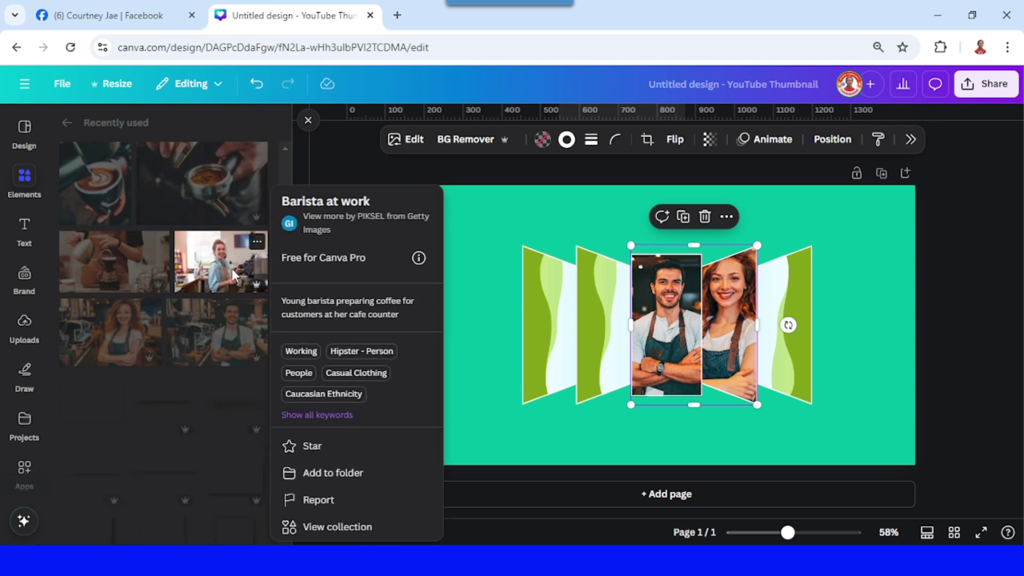
Place the barista-at-counter photo in the left-of-centre frame, rotated -90° and enlarged to fill it.
click(228, 269)
drag(664, 312, 620, 317)
double_click(617, 310)
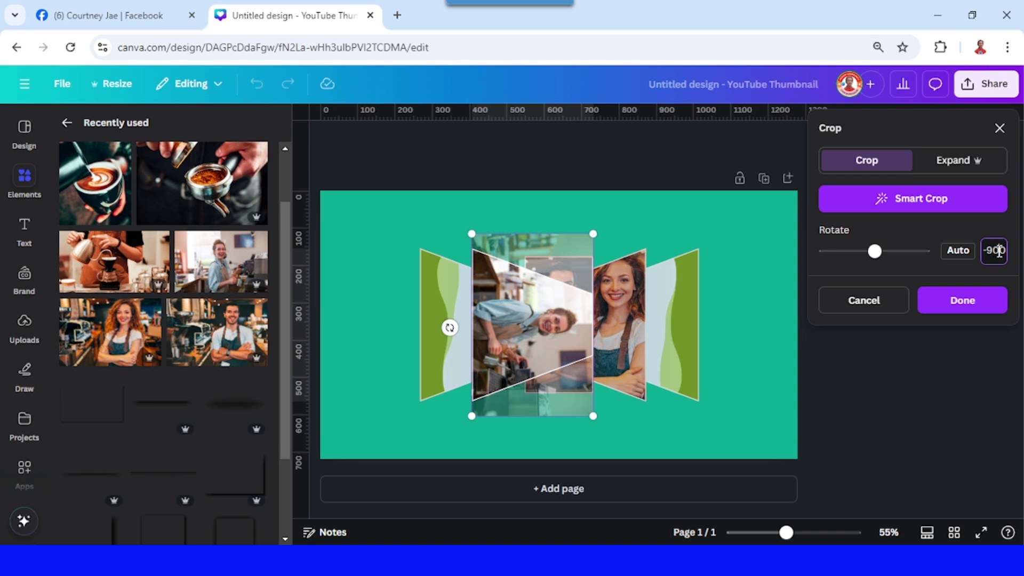
key(Return)
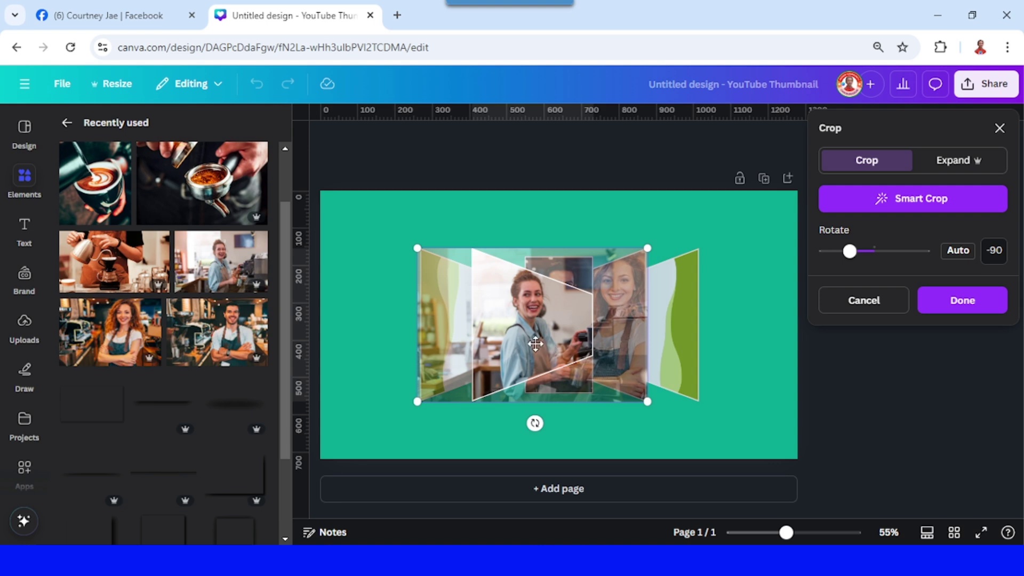
drag(529, 344, 499, 347)
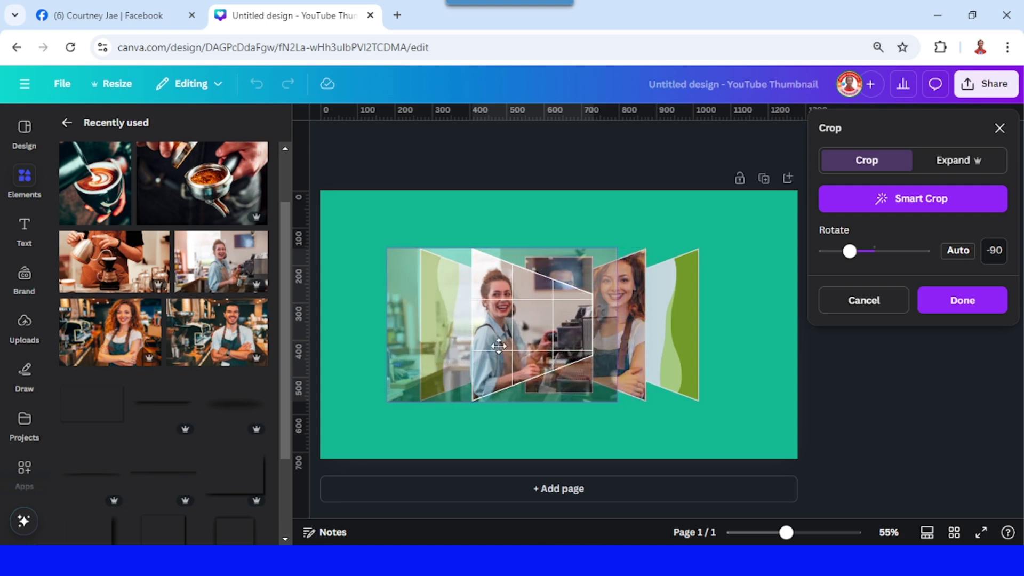
click(725, 332)
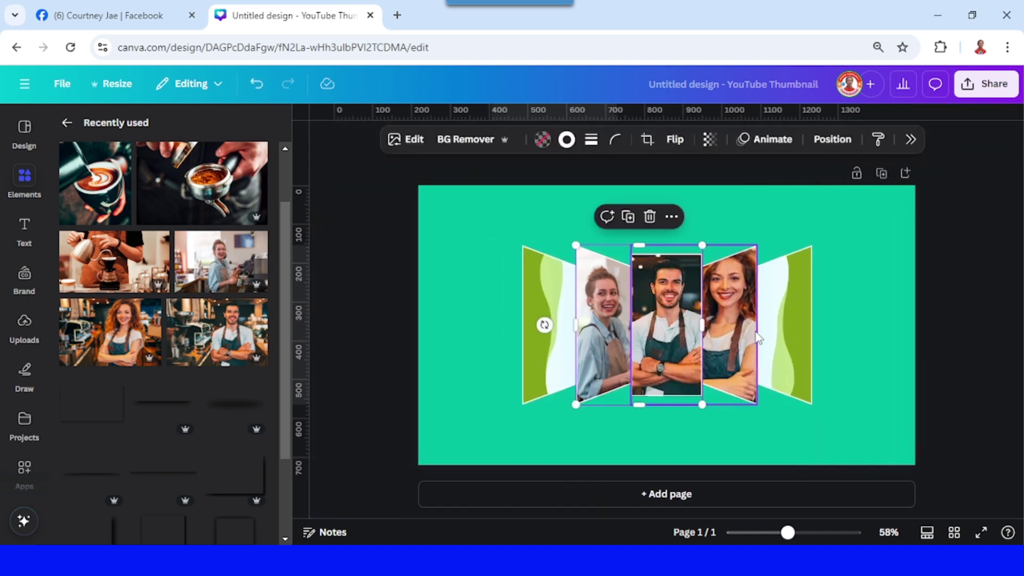
double_click(603, 311)
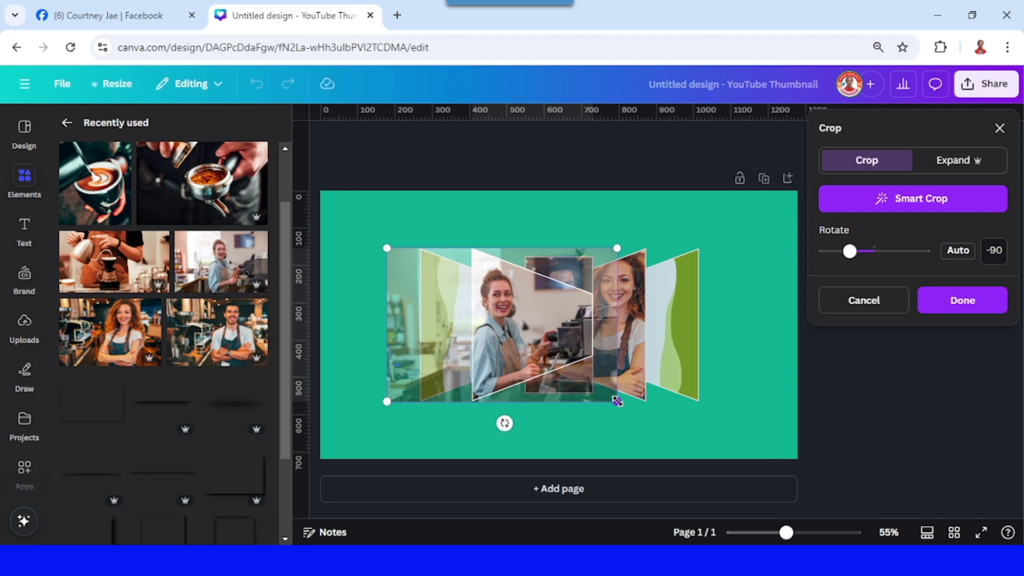
drag(617, 401, 595, 400)
click(755, 393)
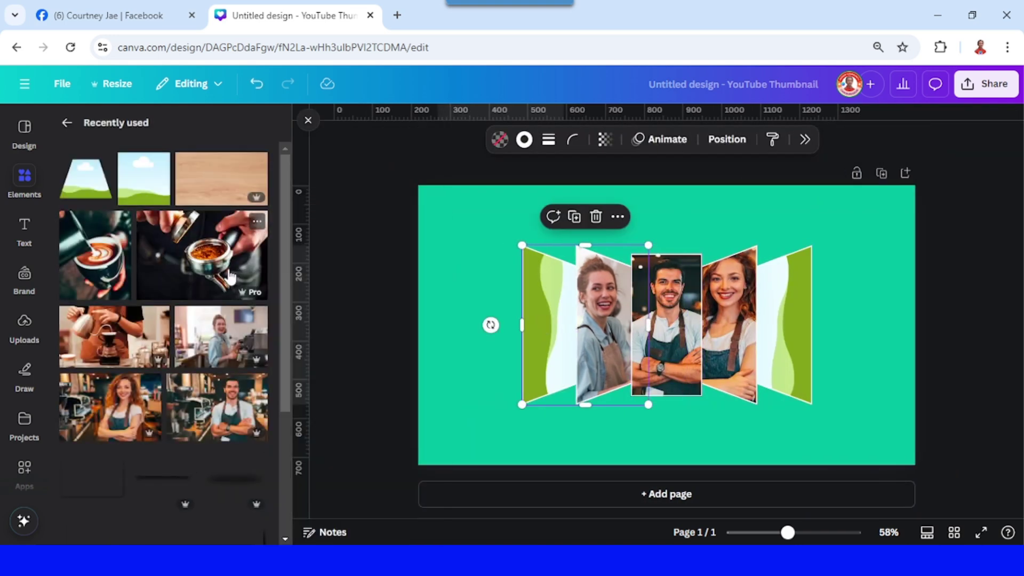
Put the portafilter photo in the leftmost frame, rotated and shifted left within the crop.
drag(231, 277, 550, 325)
double_click(549, 326)
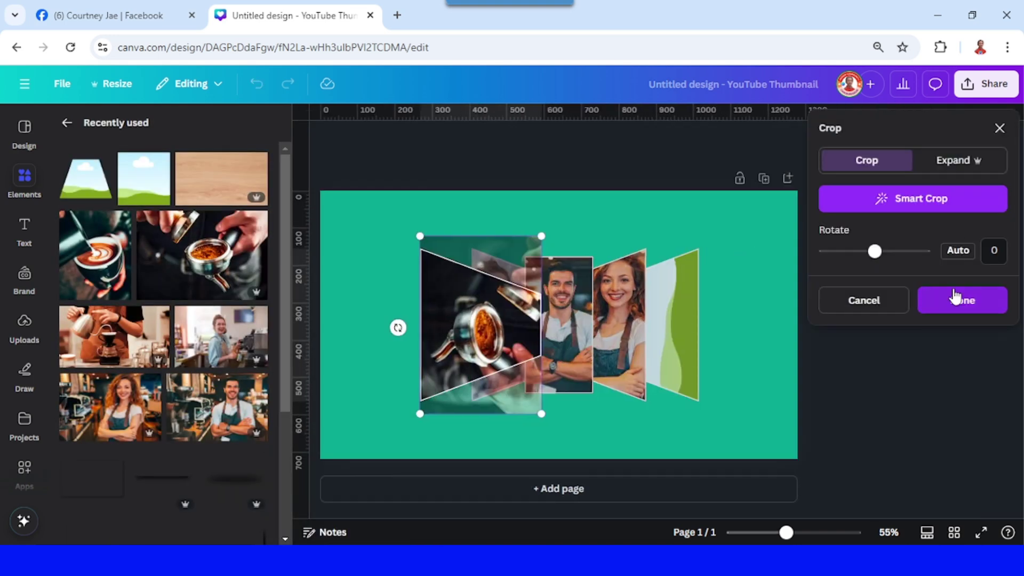
key(Return)
drag(394, 336, 341, 336)
click(414, 349)
Put the latte-art photo in the rightmost frame and finish its crop.
drag(95, 255, 795, 333)
double_click(795, 334)
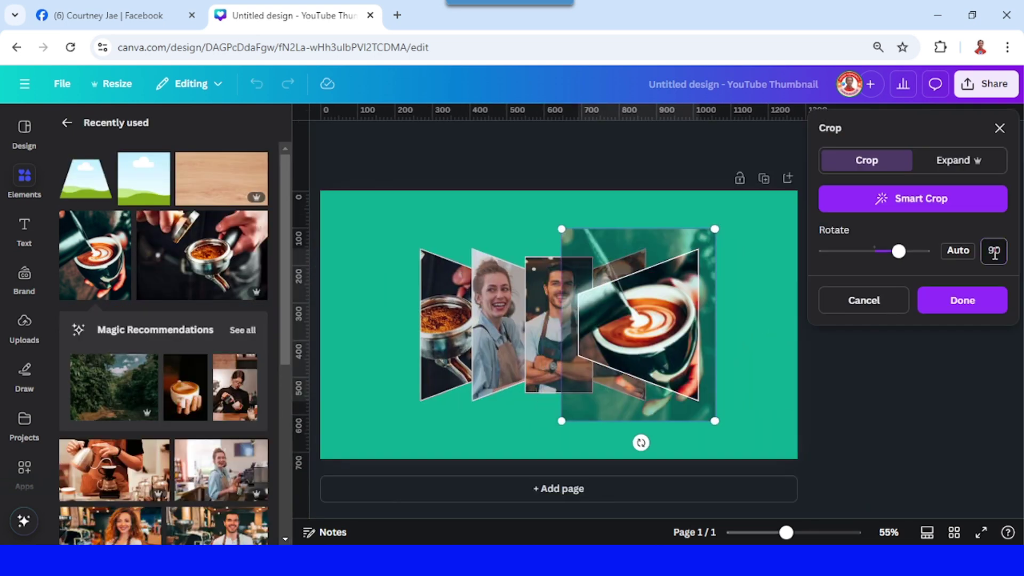
key(Return)
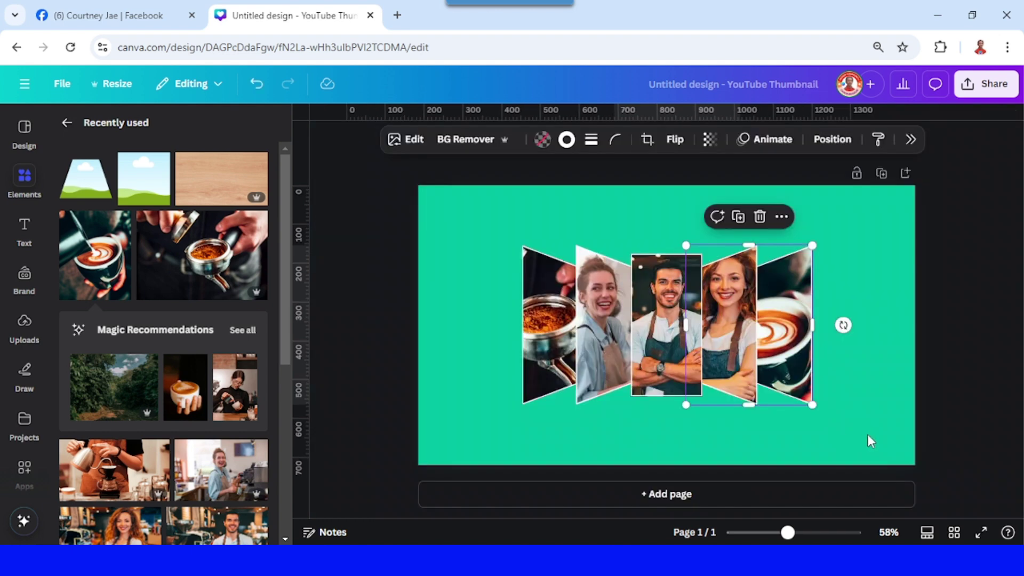
click(871, 441)
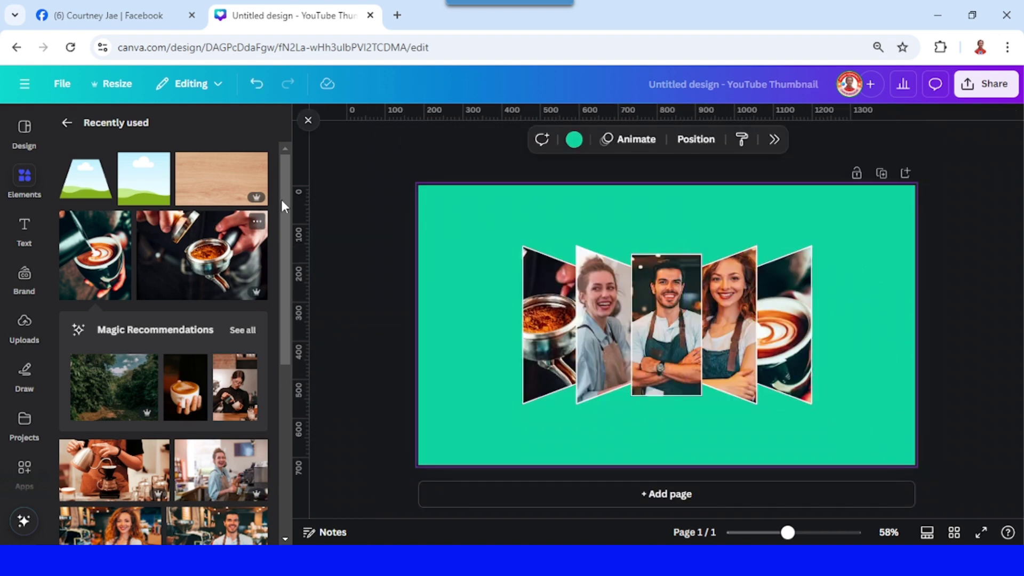
Replace the teal page background with the Wood texture image.
click(257, 166)
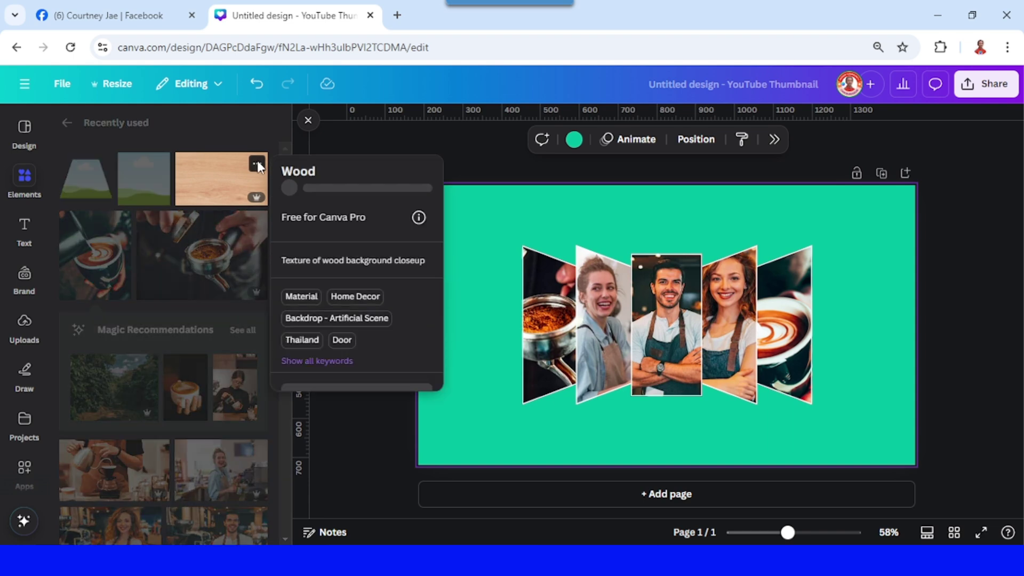
click(222, 179)
right_click(650, 281)
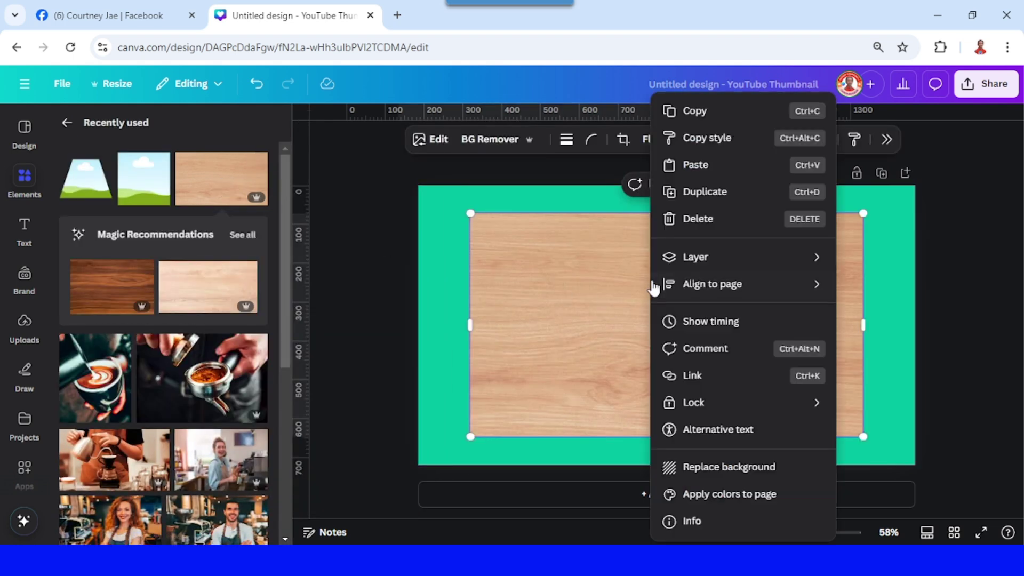
click(722, 469)
Enlarge the five-frame collage and centre it on the page.
drag(880, 195, 433, 452)
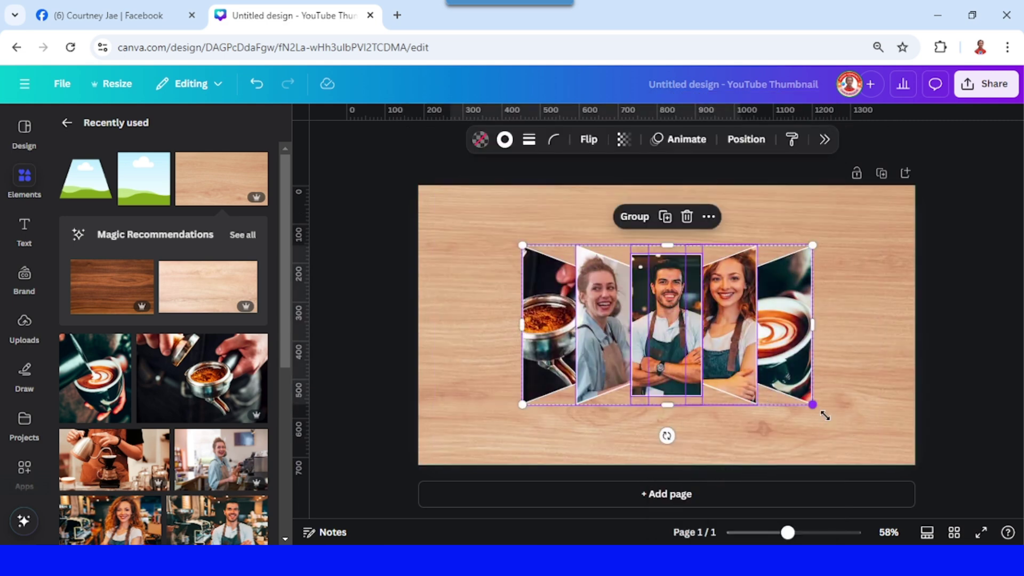
drag(825, 415, 900, 456)
drag(837, 375, 800, 353)
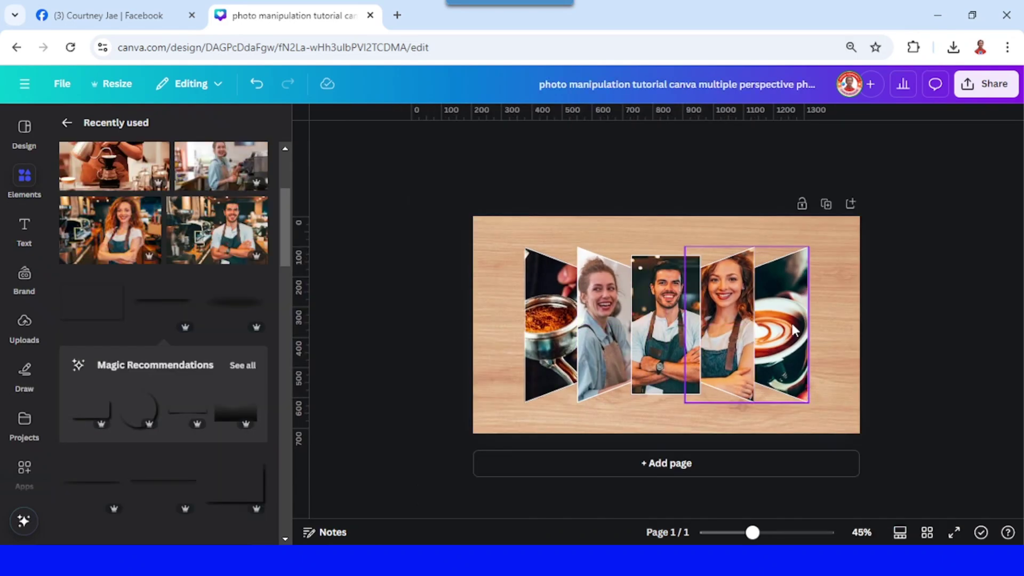
click(836, 319)
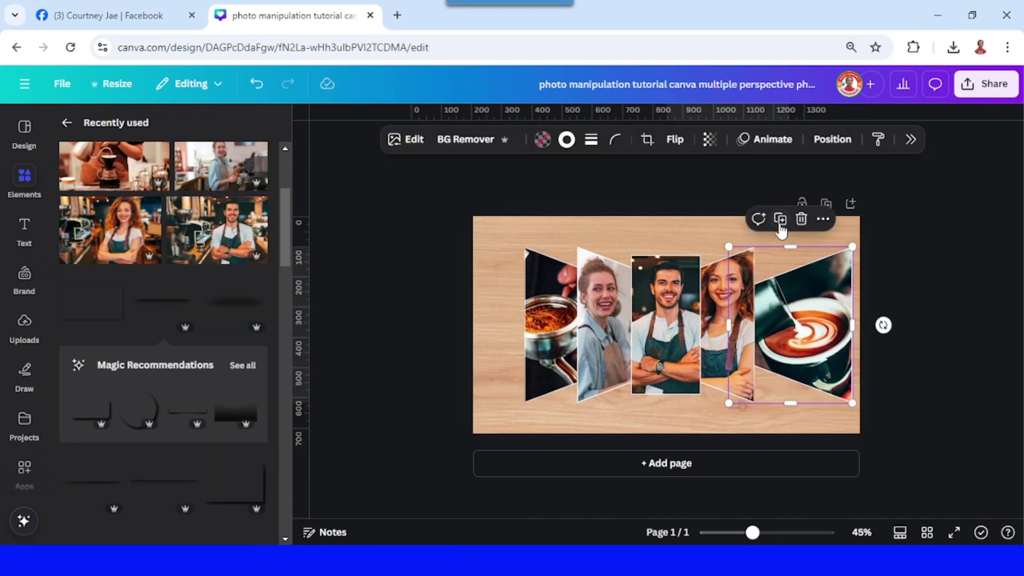
Duplicate the latte-art panel, align the copy over the original, and show its options.
click(780, 219)
drag(820, 313, 821, 296)
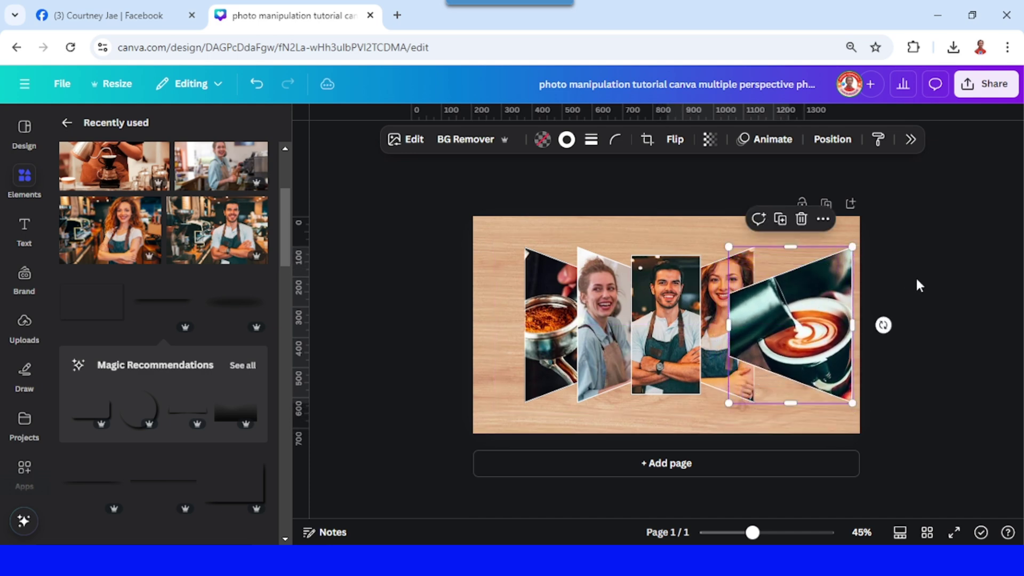
click(927, 276)
drag(898, 237, 837, 299)
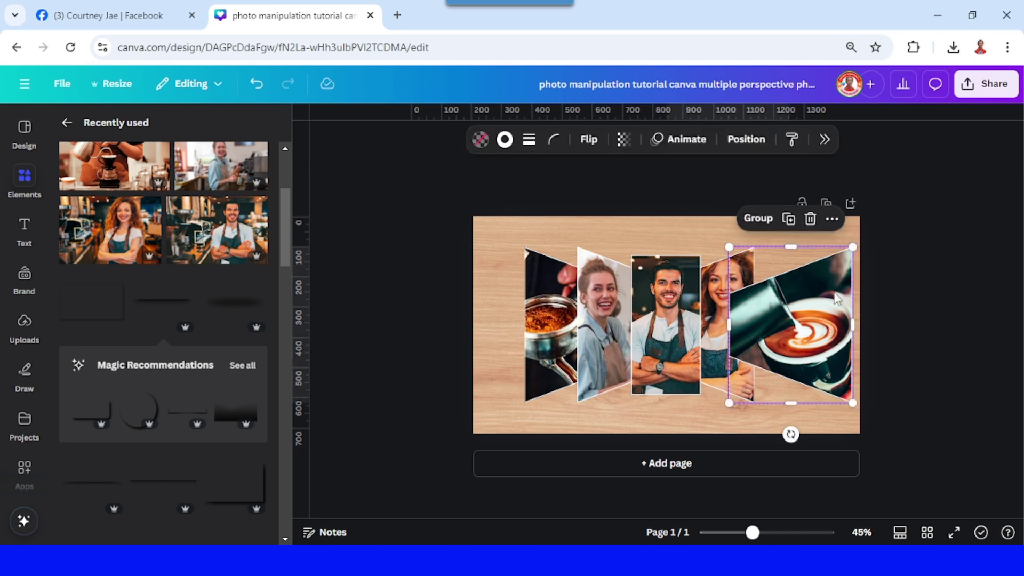
right_click(836, 292)
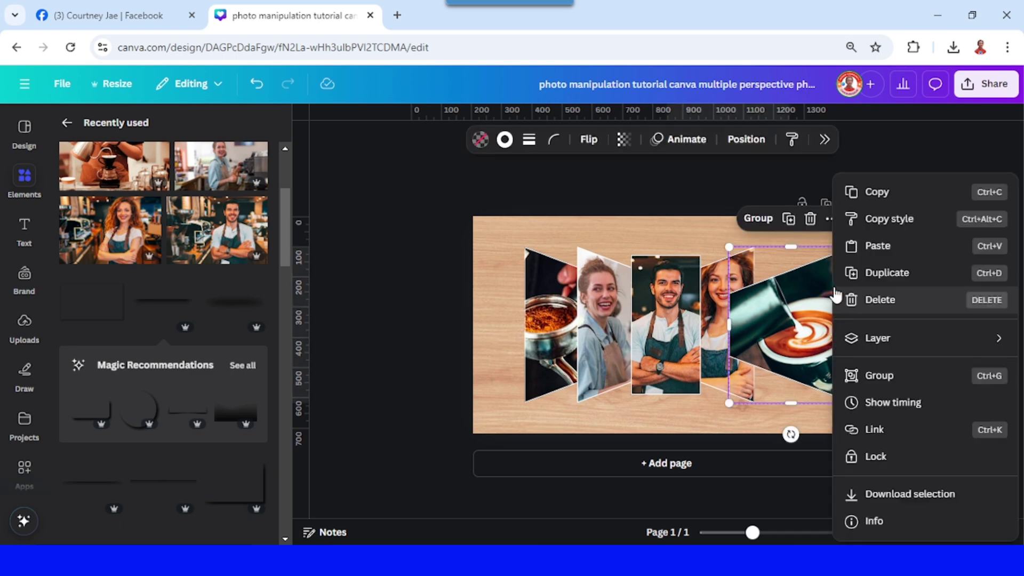
Download the latte-art and portafilter panels each as their own PNG.
click(887, 496)
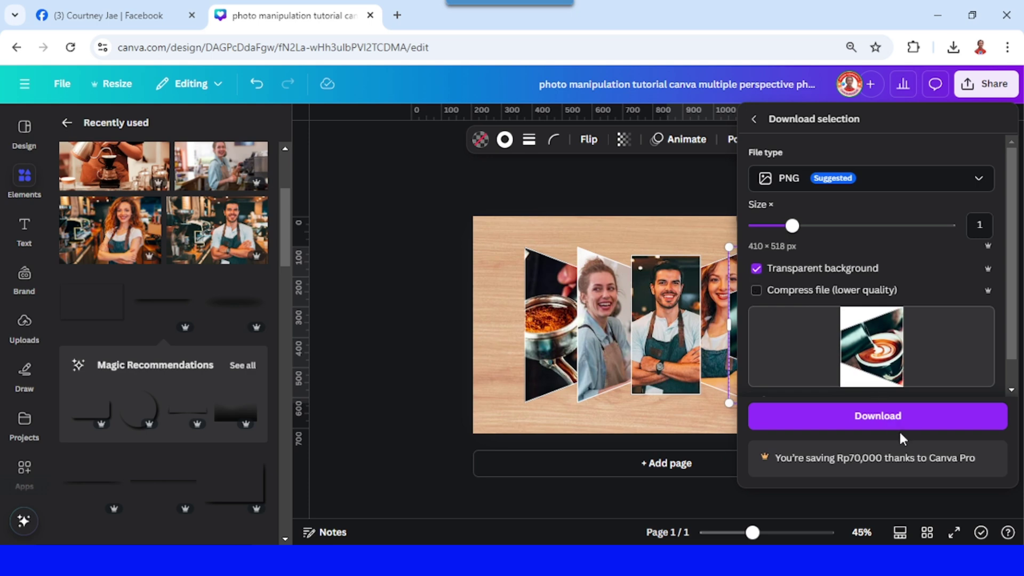
click(900, 415)
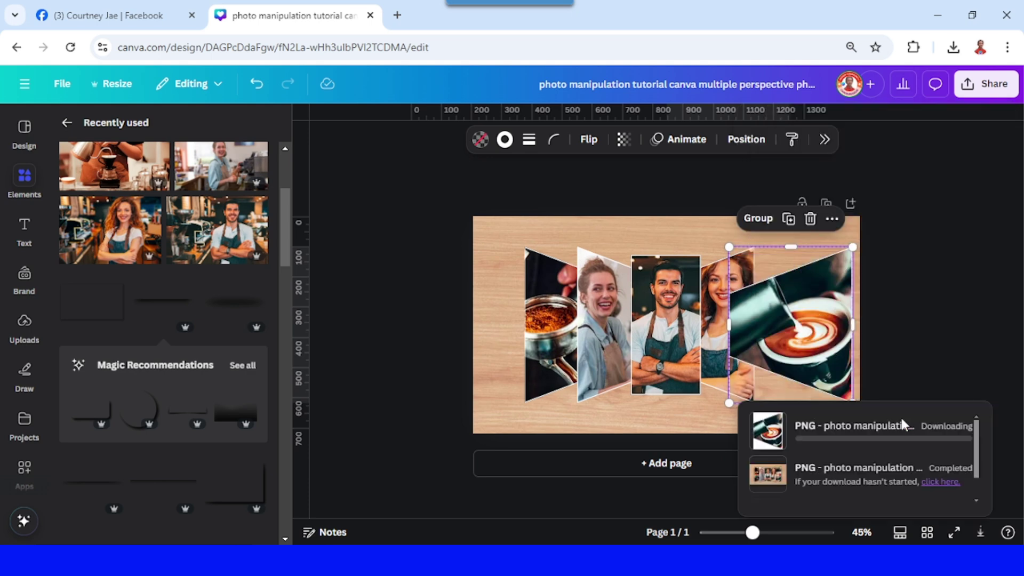
click(808, 391)
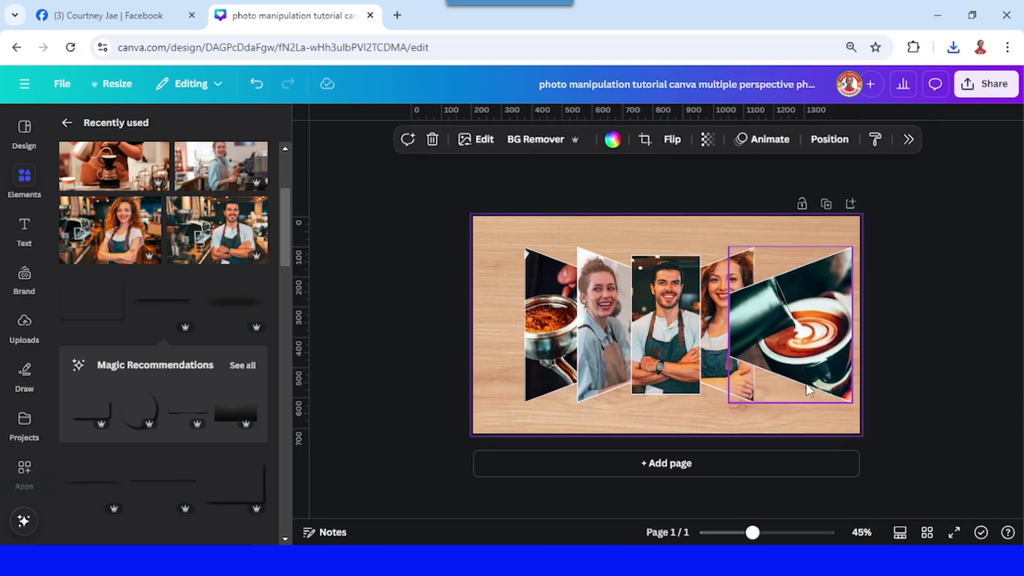
drag(565, 303, 513, 303)
right_click(513, 303)
click(606, 491)
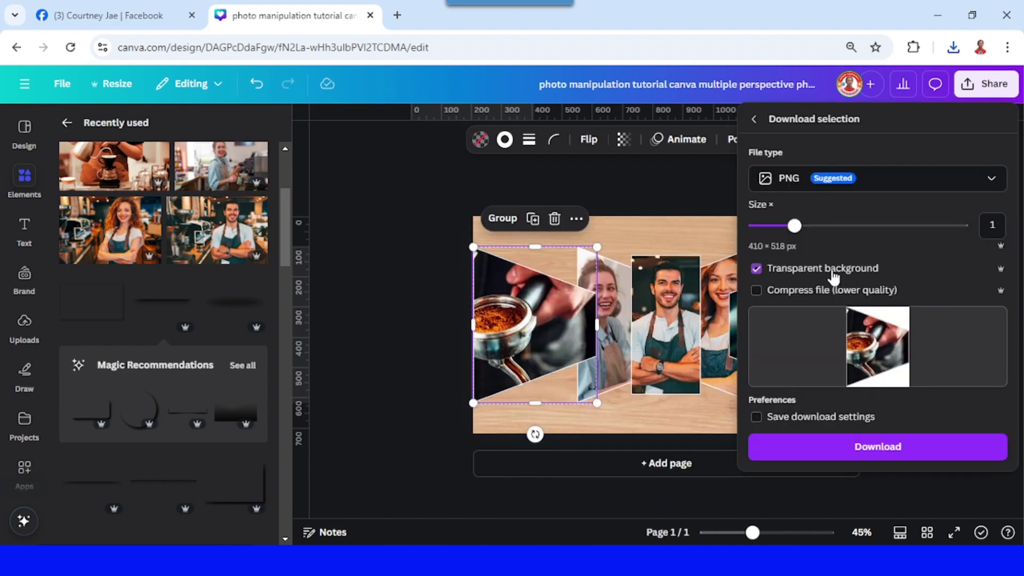
click(880, 445)
click(628, 235)
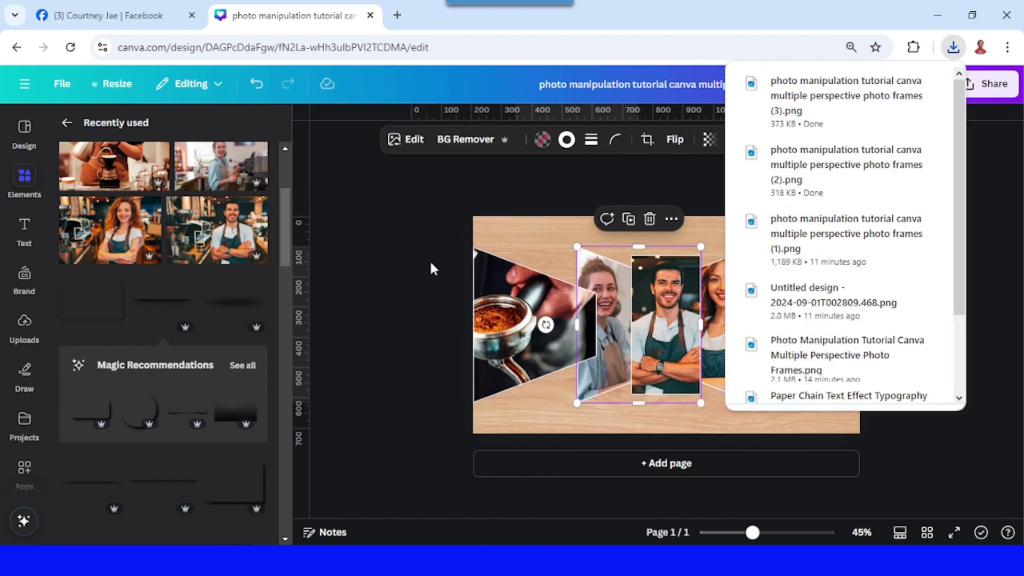
drag(565, 278, 531, 386)
Download the laughing woman panel as a PNG and move it aside.
click(606, 308)
shift+click(599, 286)
right_click(598, 286)
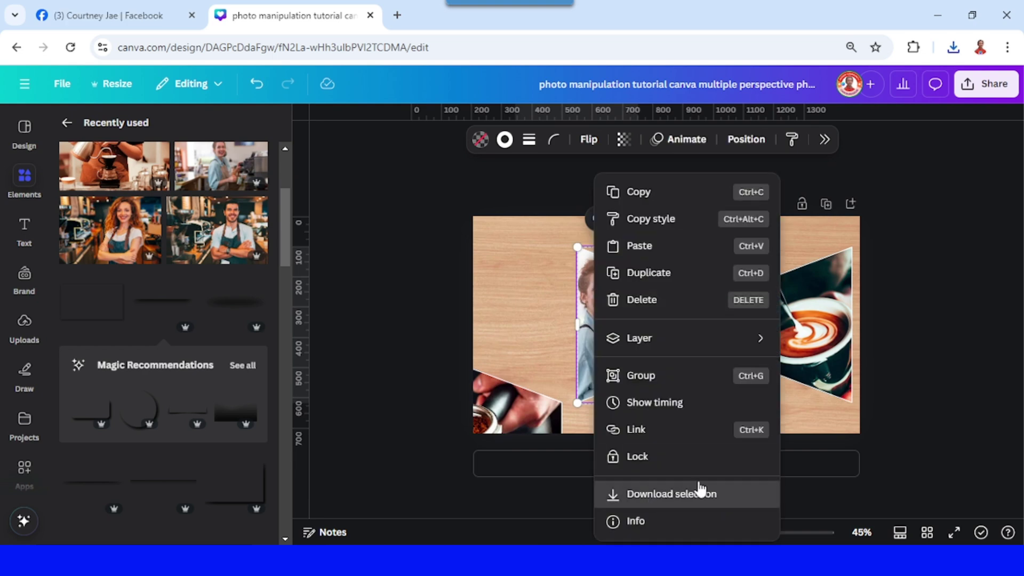
click(695, 489)
click(887, 420)
drag(639, 320, 514, 296)
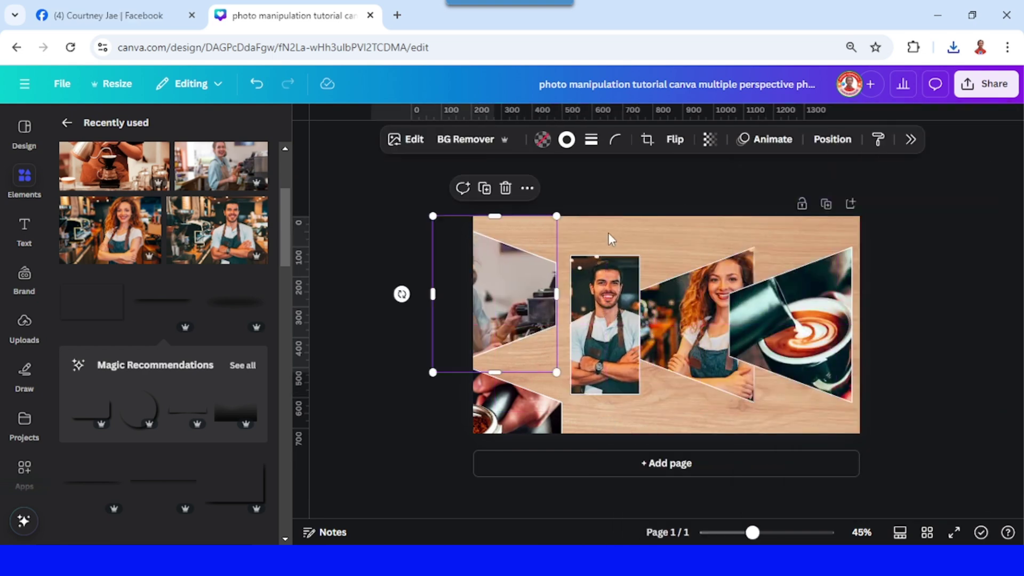
Download the man's and red-haired woman's panels as PNGs, then delete all panels.
click(605, 325)
right_click(605, 326)
click(702, 512)
click(694, 330)
right_click(694, 331)
click(790, 514)
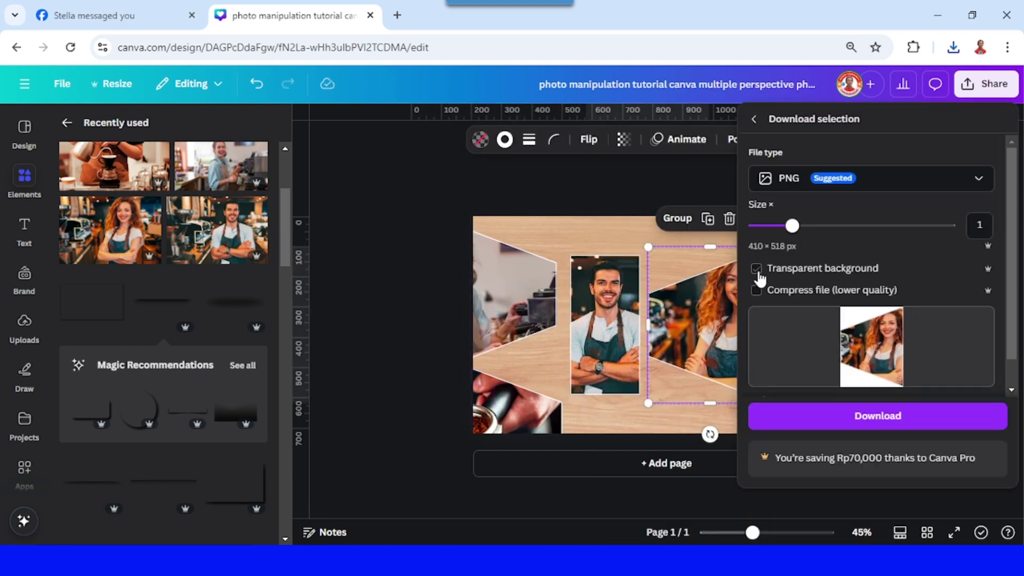
click(868, 421)
click(665, 430)
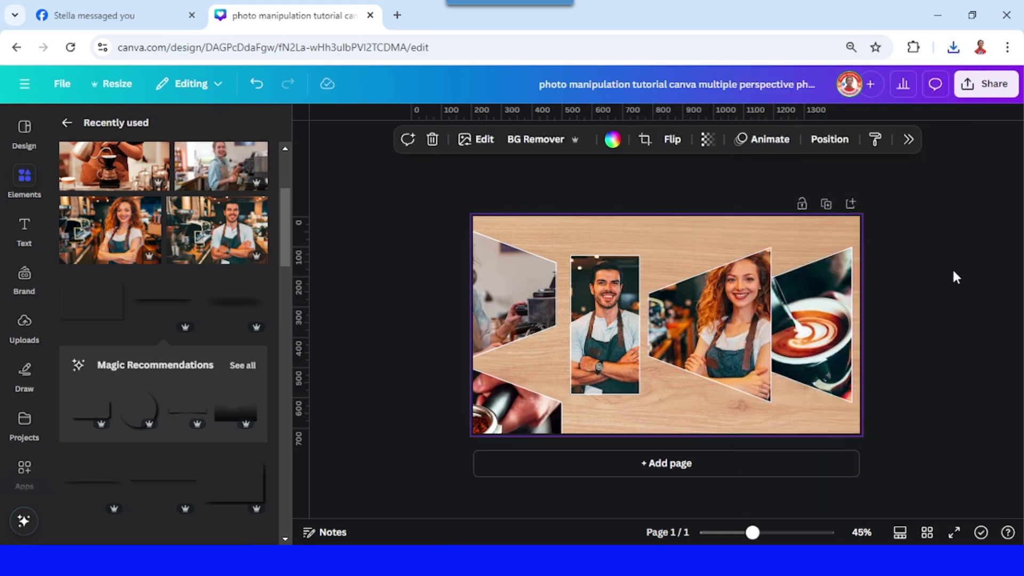
drag(953, 268, 394, 416)
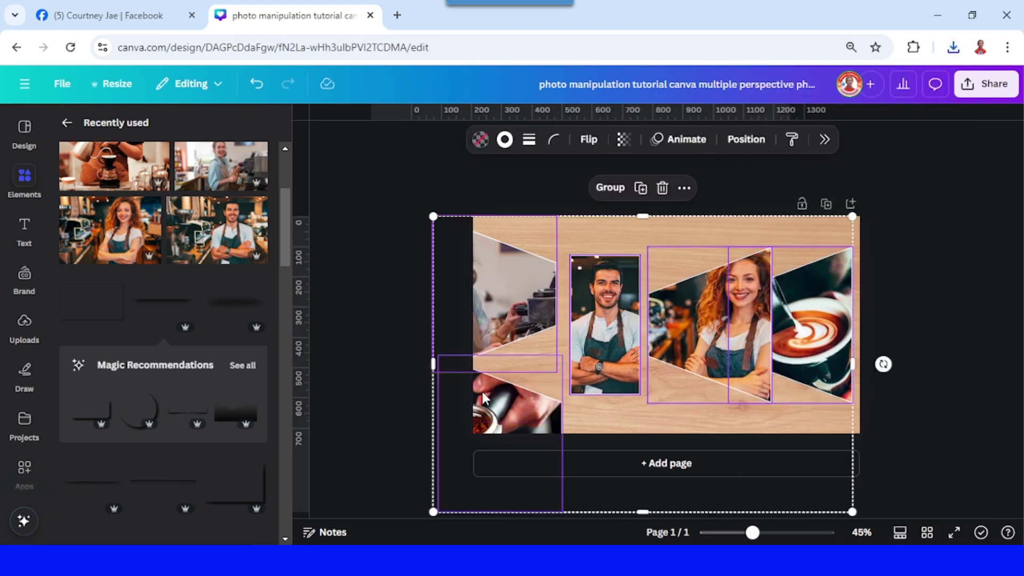
key(Delete)
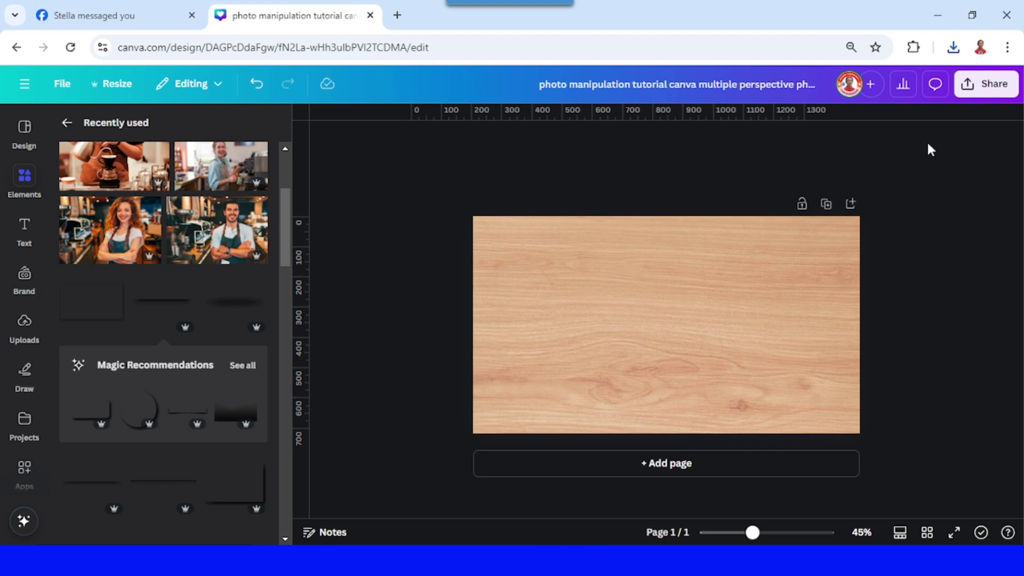
Drag the exported (6).png and (3).png panels from recent downloads onto the wood background.
click(953, 47)
drag(849, 145, 611, 346)
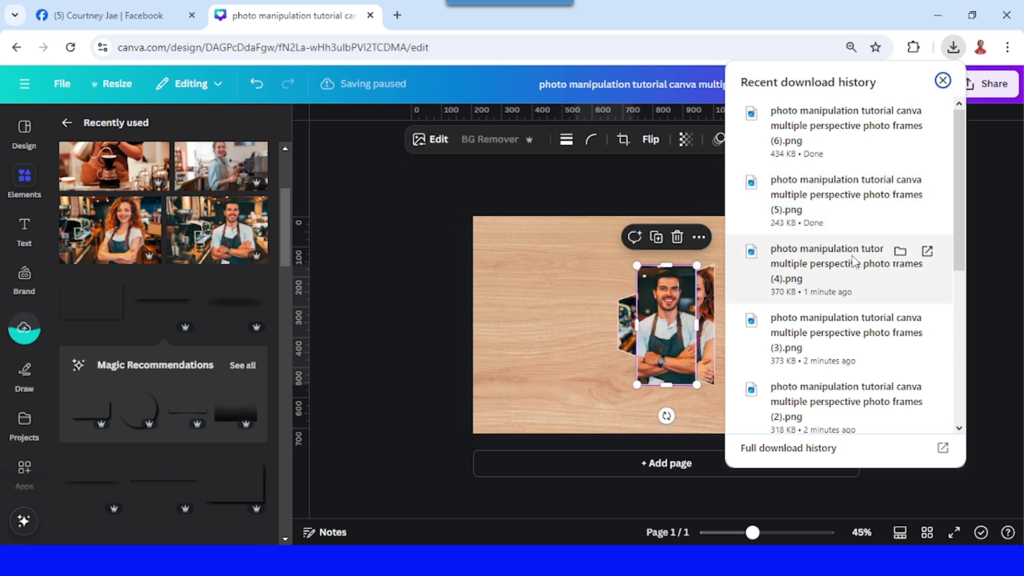
drag(876, 343, 563, 350)
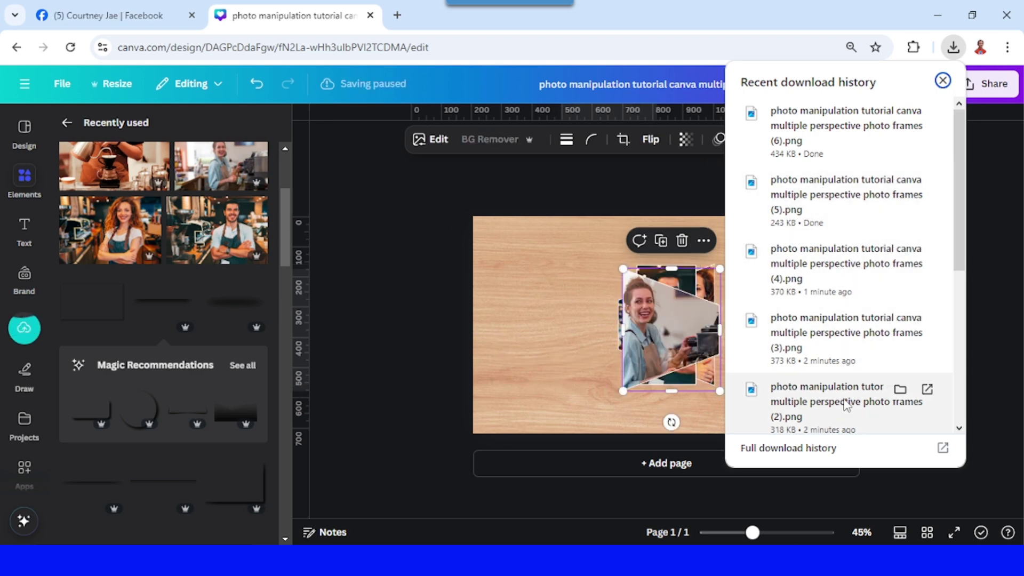
click(561, 346)
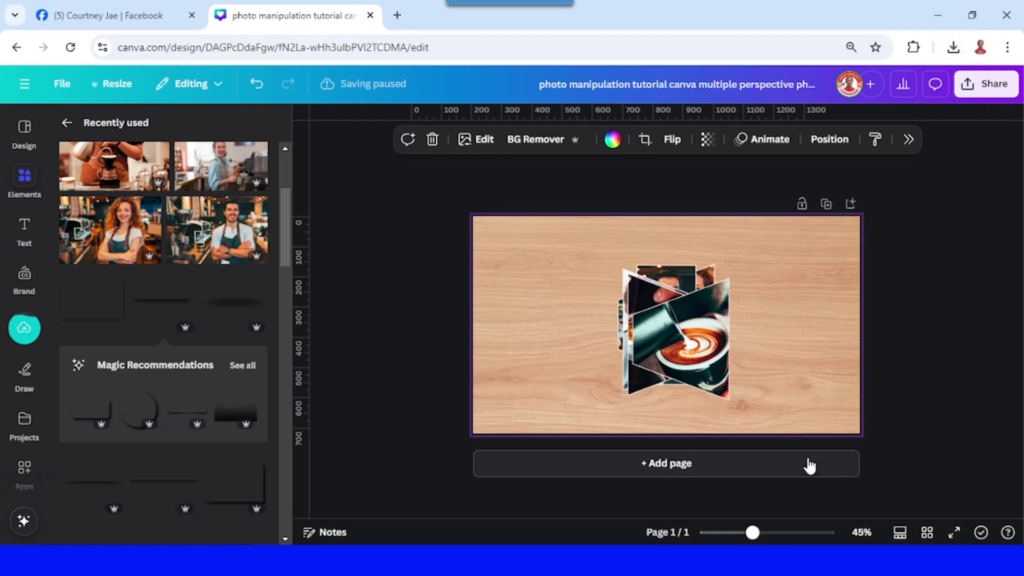
Arrange the espresso, woman, red-haired woman, man and coffee panels side by side, overlapping, then shift the row right.
click(699, 346)
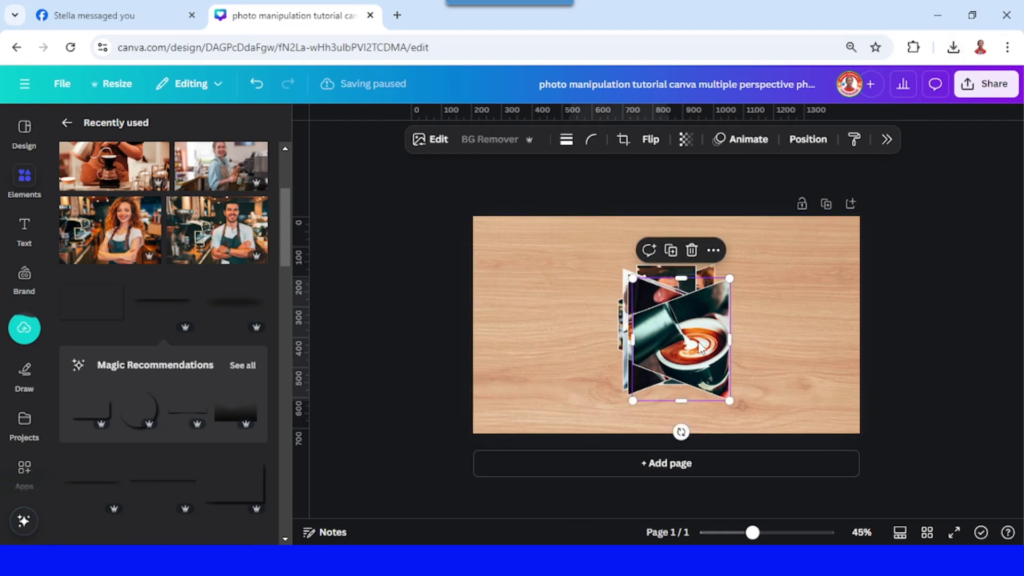
drag(699, 346, 791, 335)
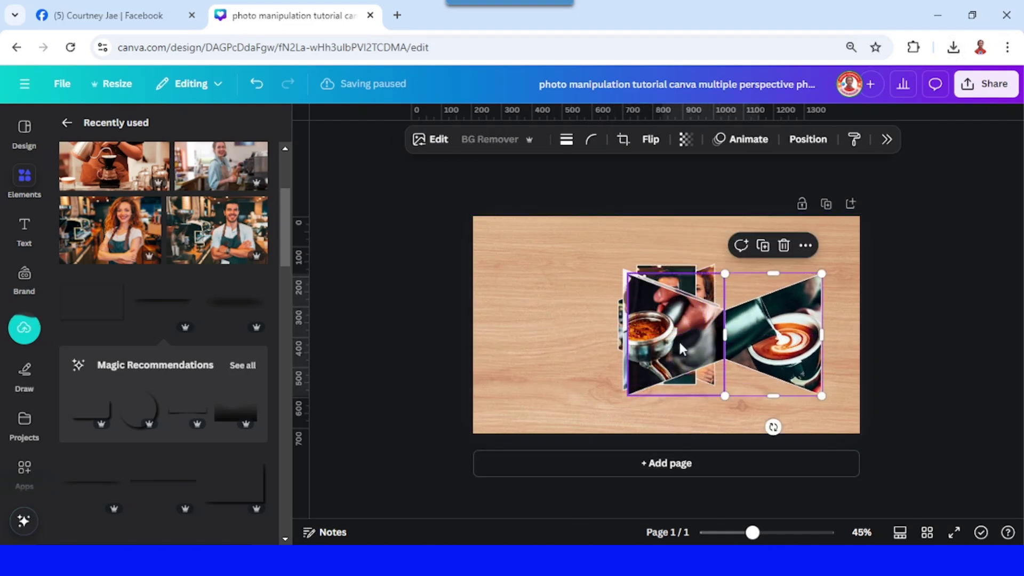
drag(677, 332, 543, 340)
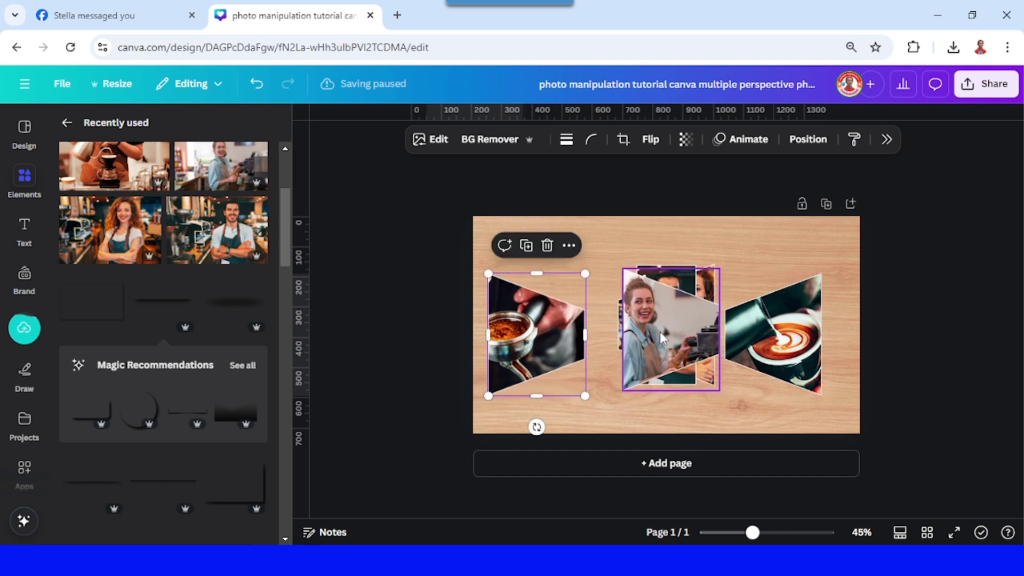
drag(694, 338, 613, 331)
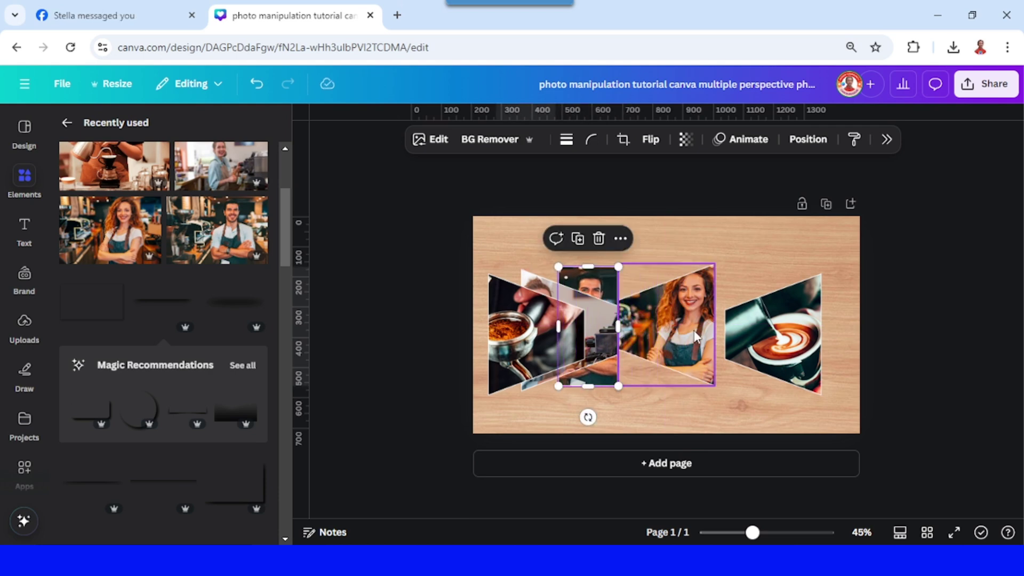
drag(696, 336, 640, 336)
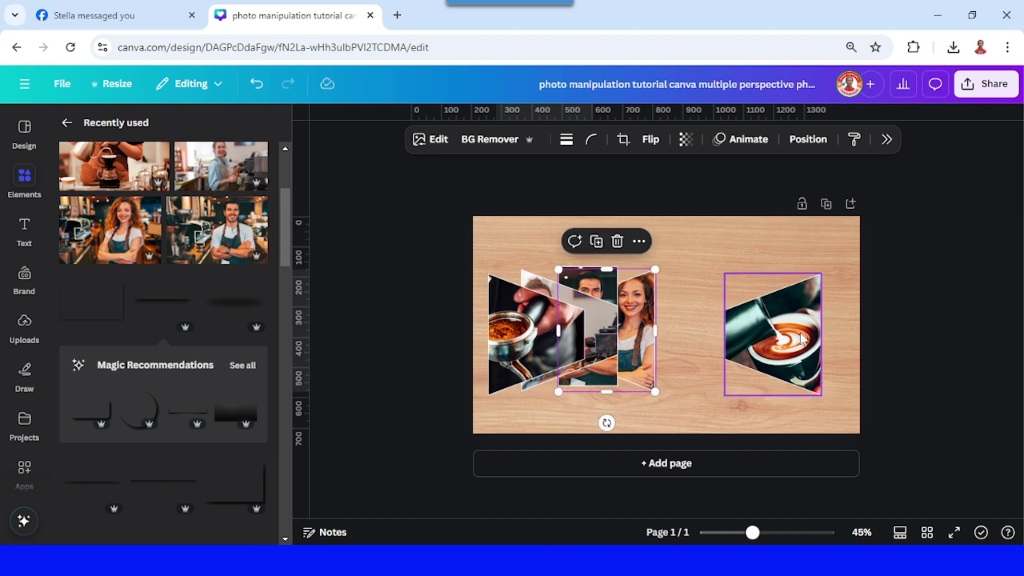
drag(800, 334, 671, 330)
drag(789, 222, 418, 425)
drag(584, 359, 636, 365)
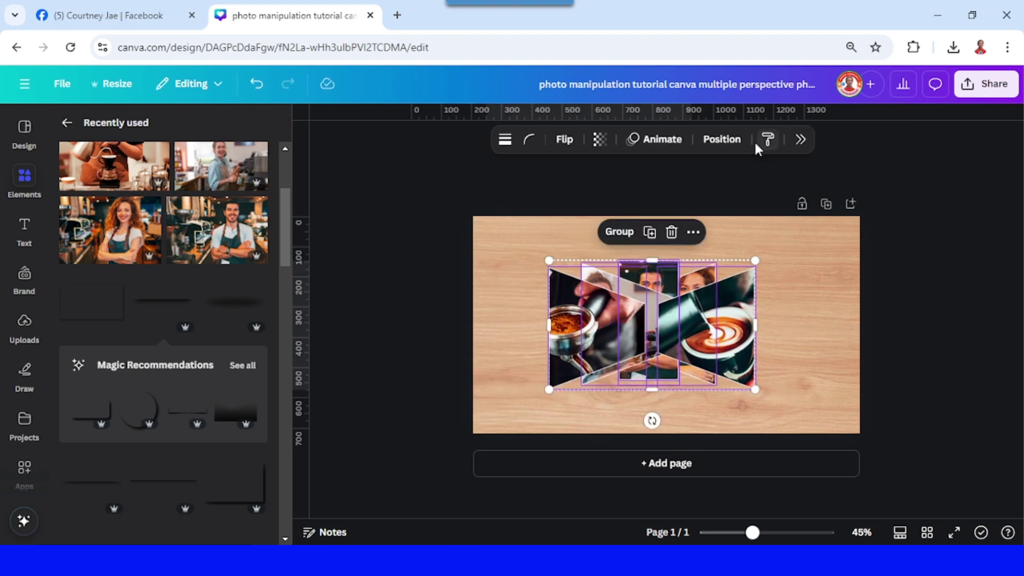
In Layers, bring the man's photo to the front and move the coffee-pour photo lower.
click(722, 139)
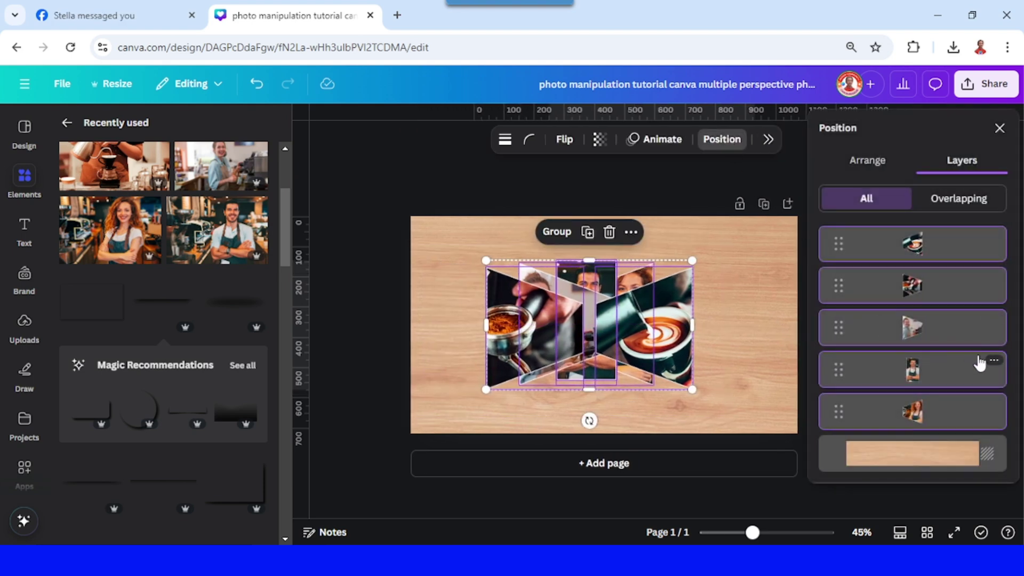
drag(950, 374, 940, 245)
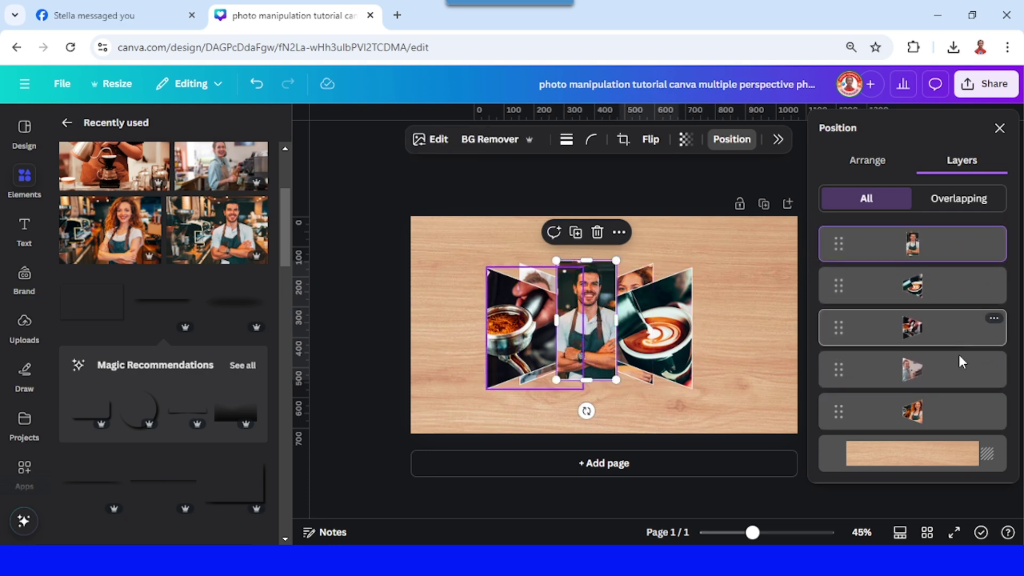
drag(939, 288, 945, 421)
drag(947, 295, 932, 418)
scroll(756, 348, up, 5)
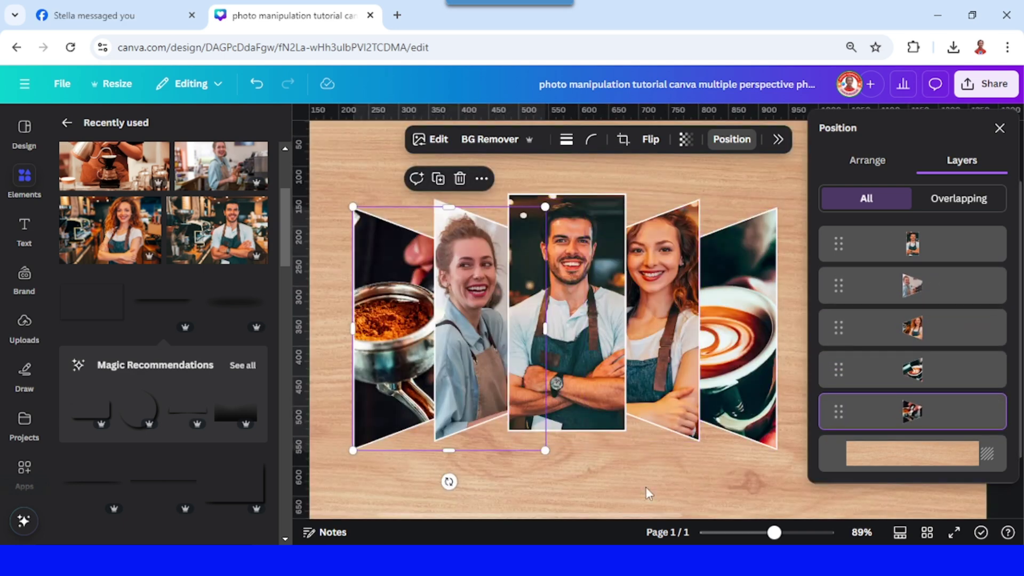
Select all five panels and align them along their vertical middles.
click(645, 488)
drag(347, 187, 780, 488)
right_click(732, 302)
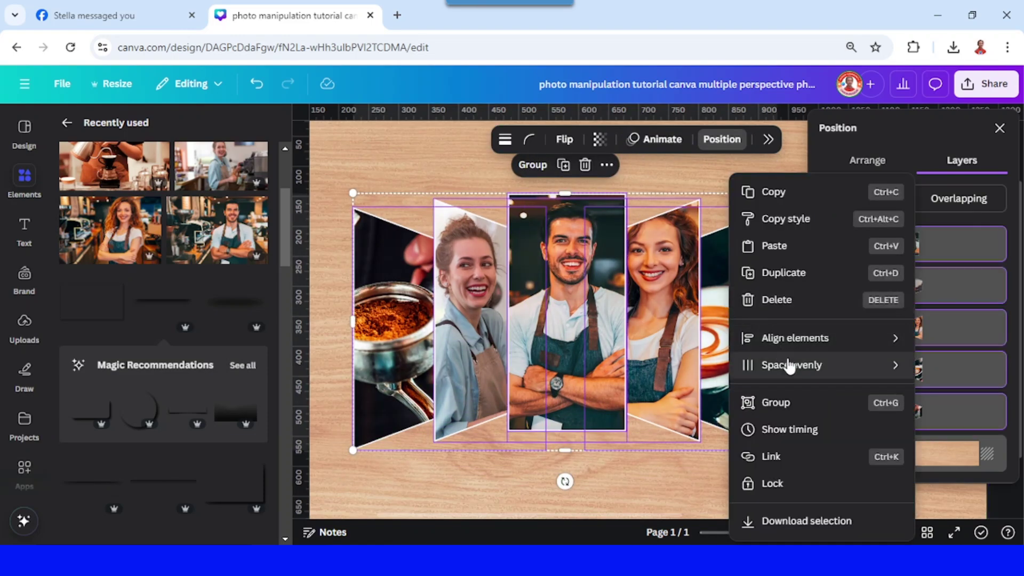
mouse_move(800, 345)
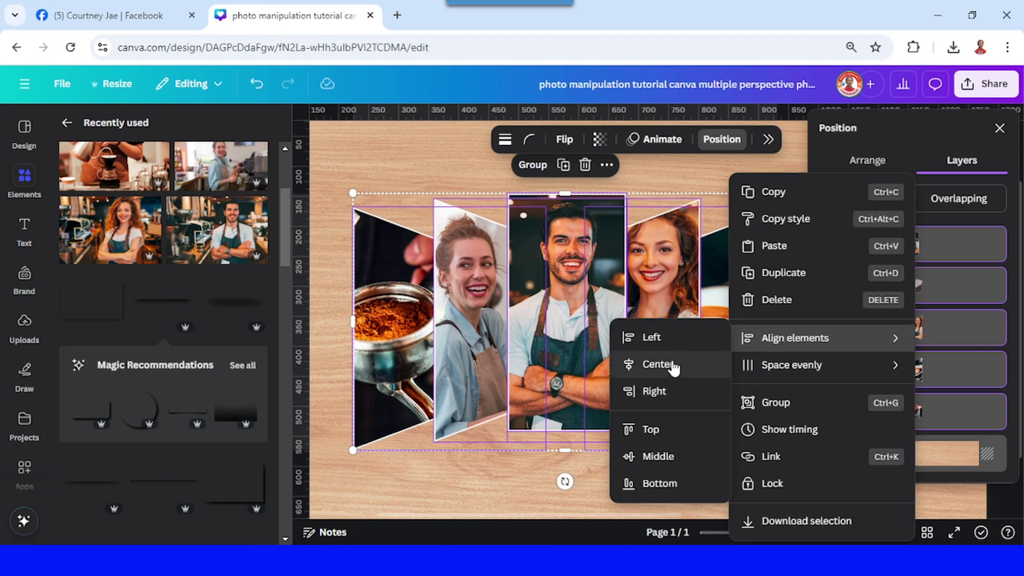
click(652, 457)
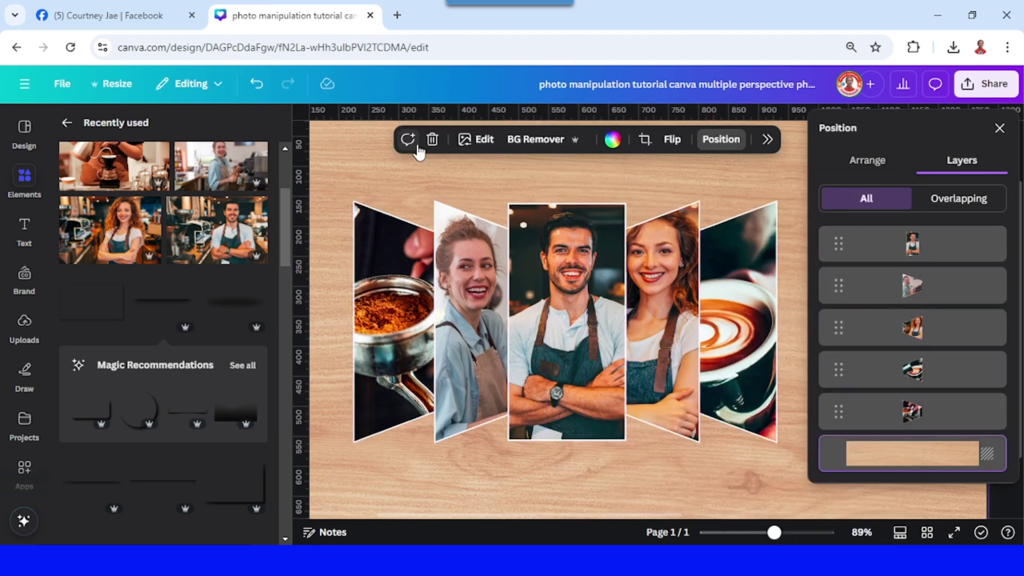
Enlarge the panel group and centre it on the page.
scroll(611, 417, down, 3)
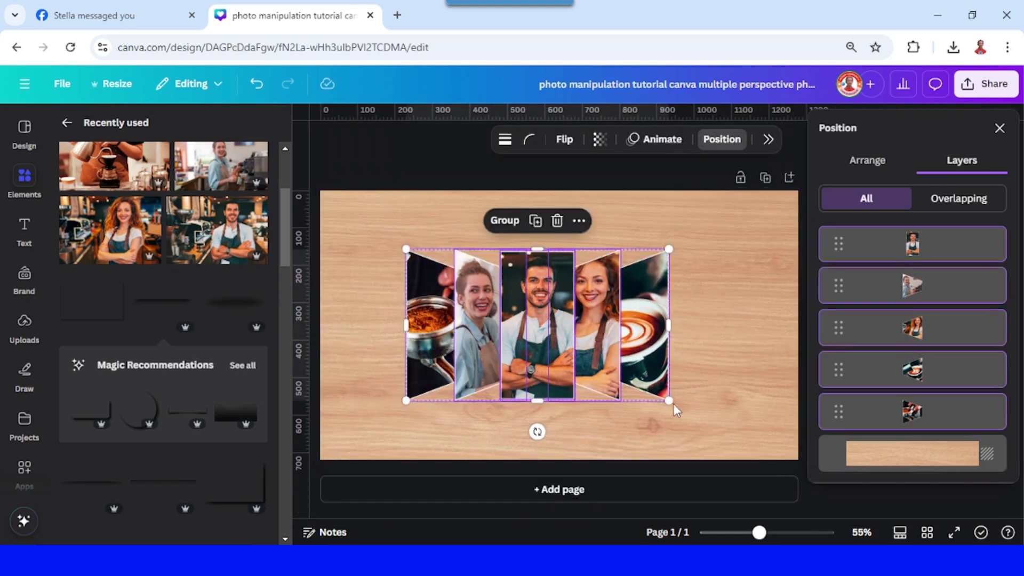
drag(671, 402, 757, 456)
drag(719, 404, 693, 375)
click(765, 393)
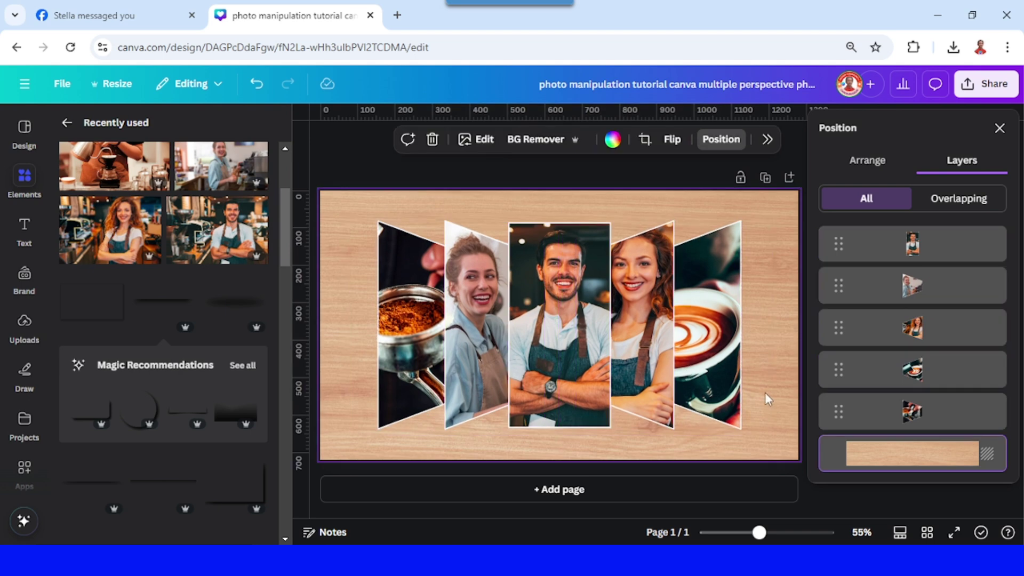
click(572, 329)
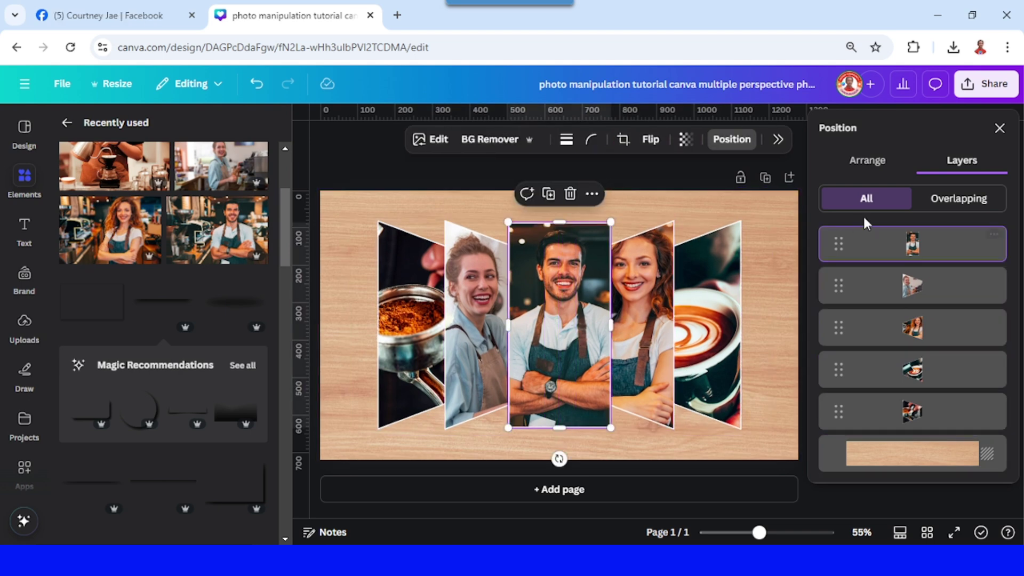
Add a Glow shadow effect with size 21 around the man's centre photo.
click(1001, 132)
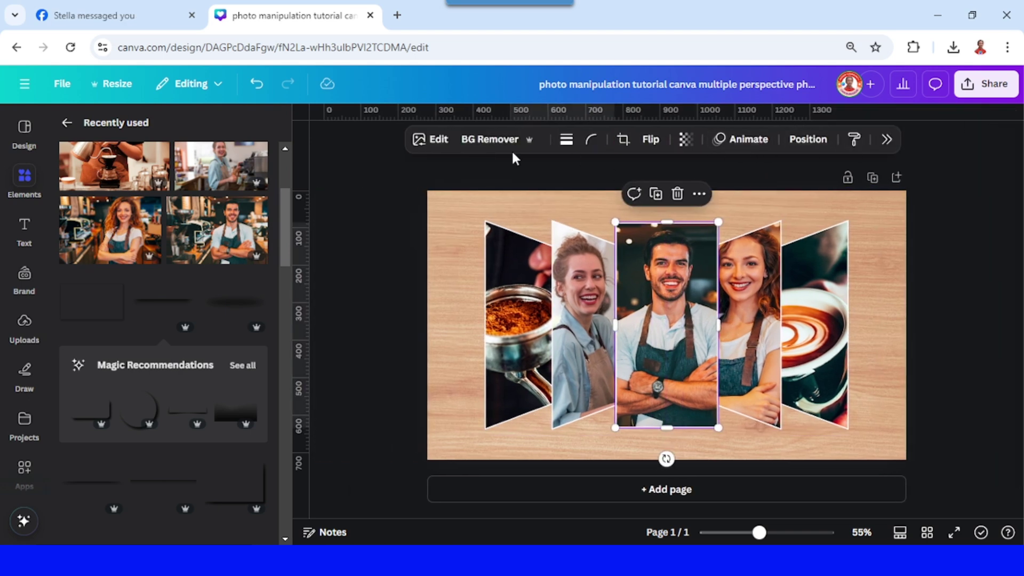
click(436, 140)
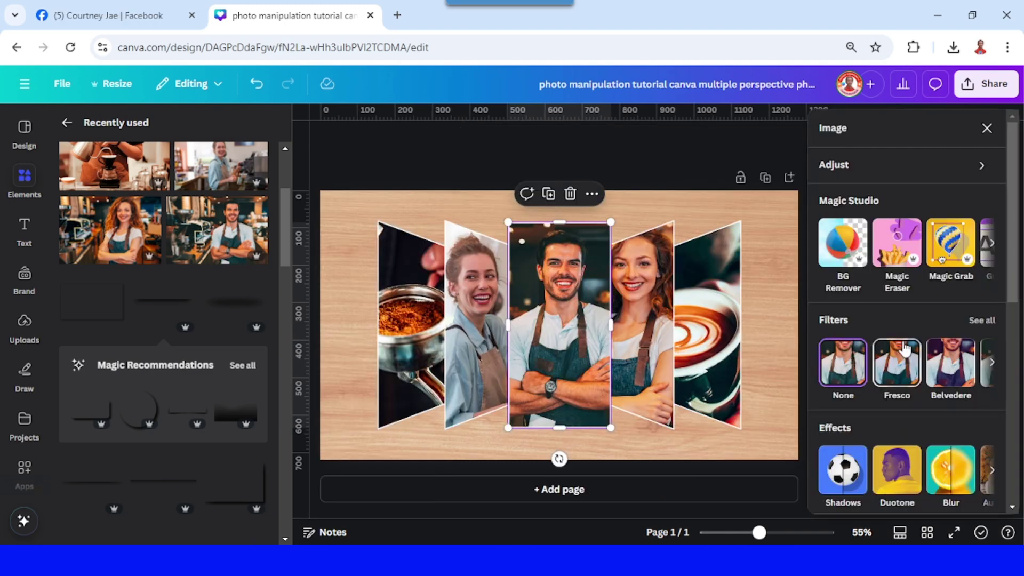
scroll(852, 400, down, 2)
click(850, 398)
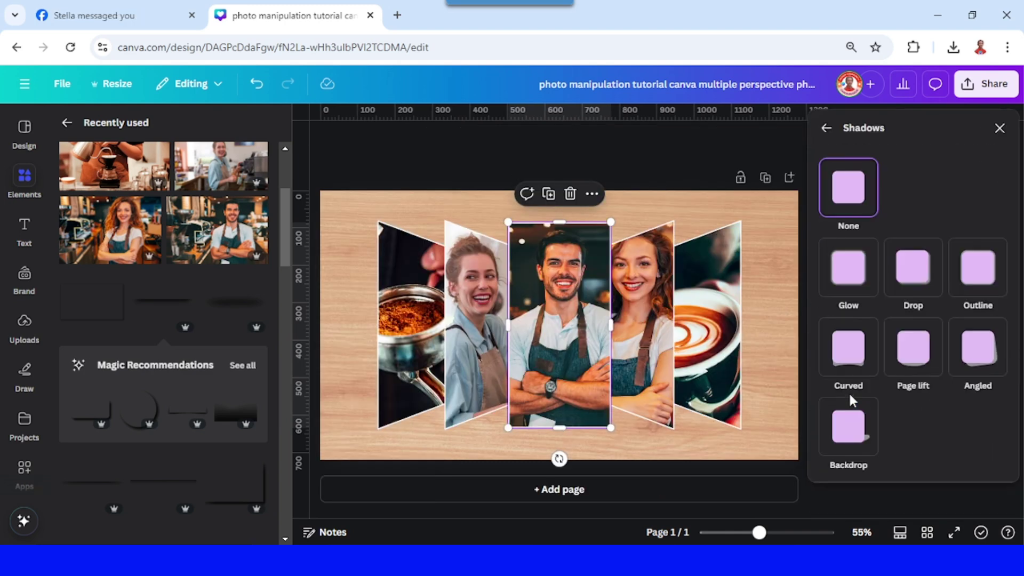
click(852, 275)
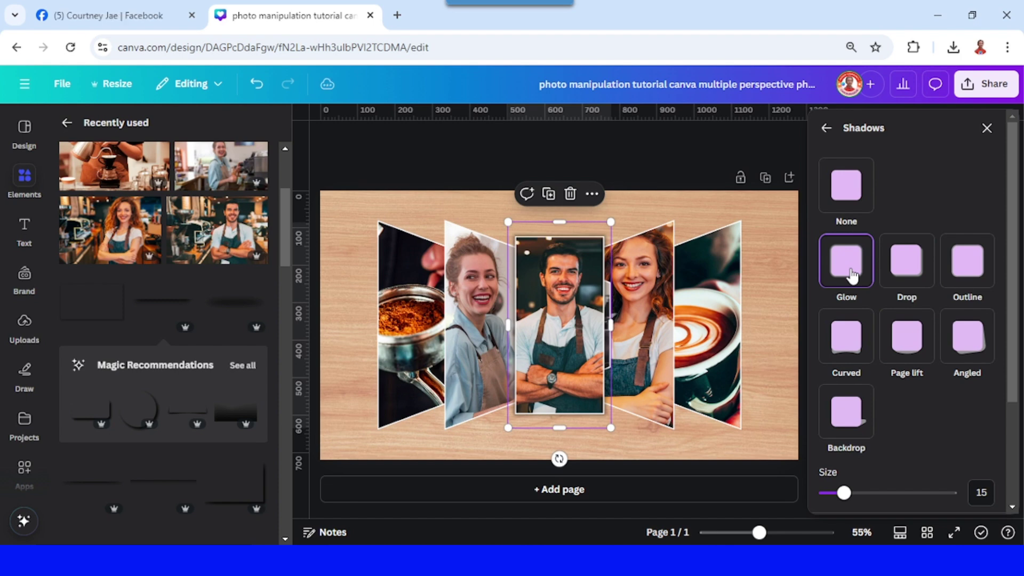
drag(848, 497, 853, 503)
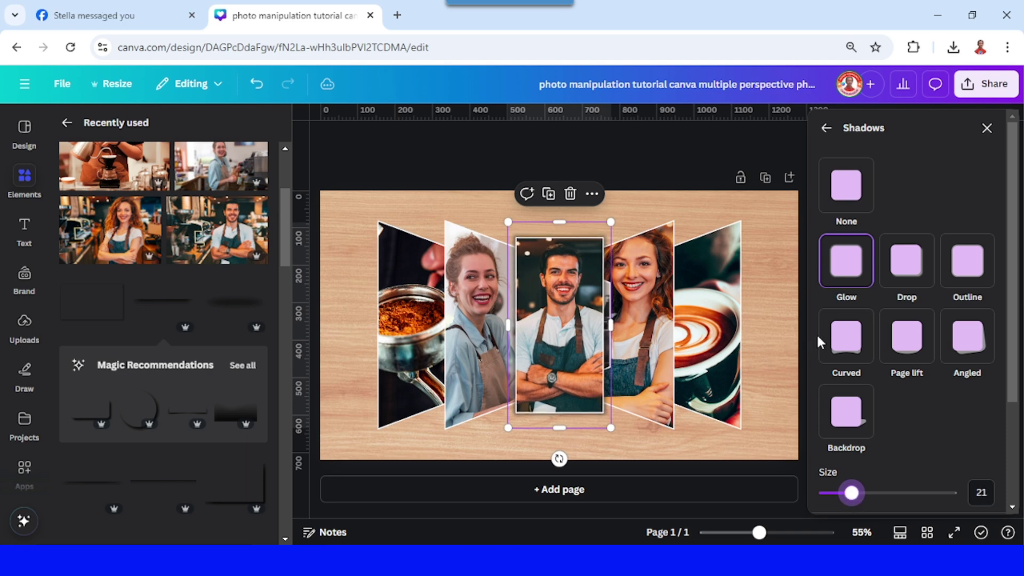
click(986, 128)
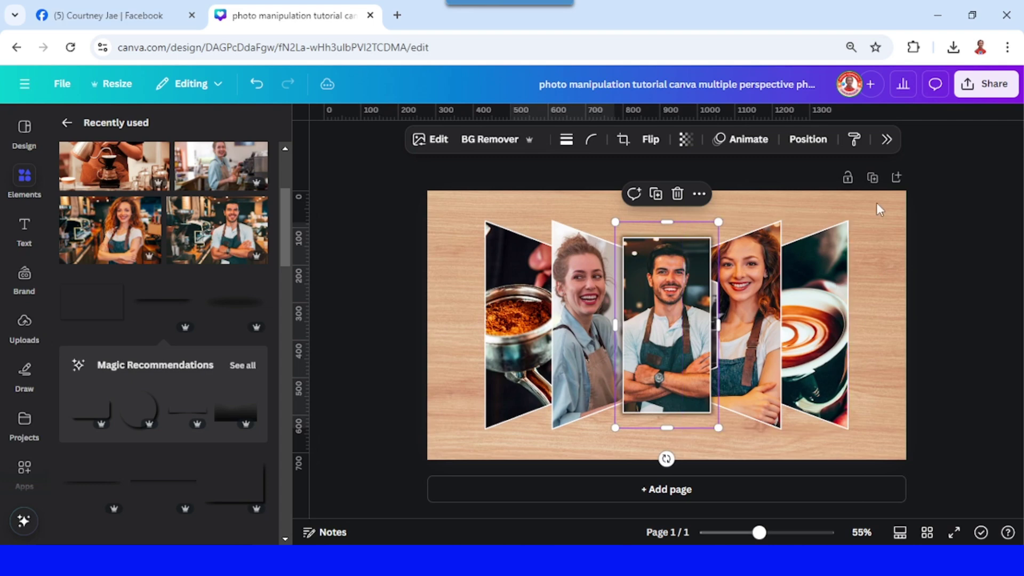
Copy the man's Glow shadow style onto the red-haired woman, coffee-pour, blonde woman and espresso panels.
click(855, 142)
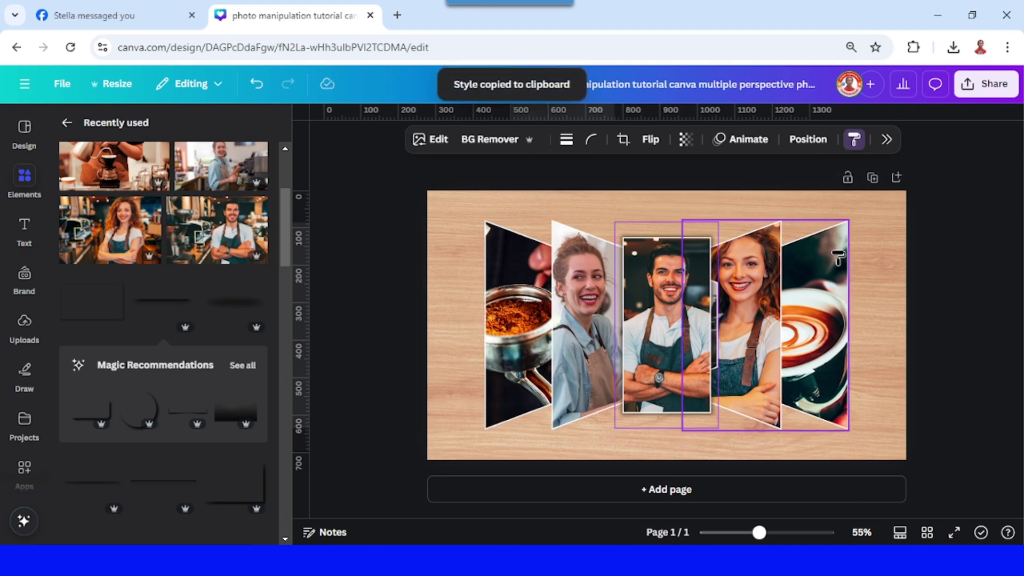
click(769, 269)
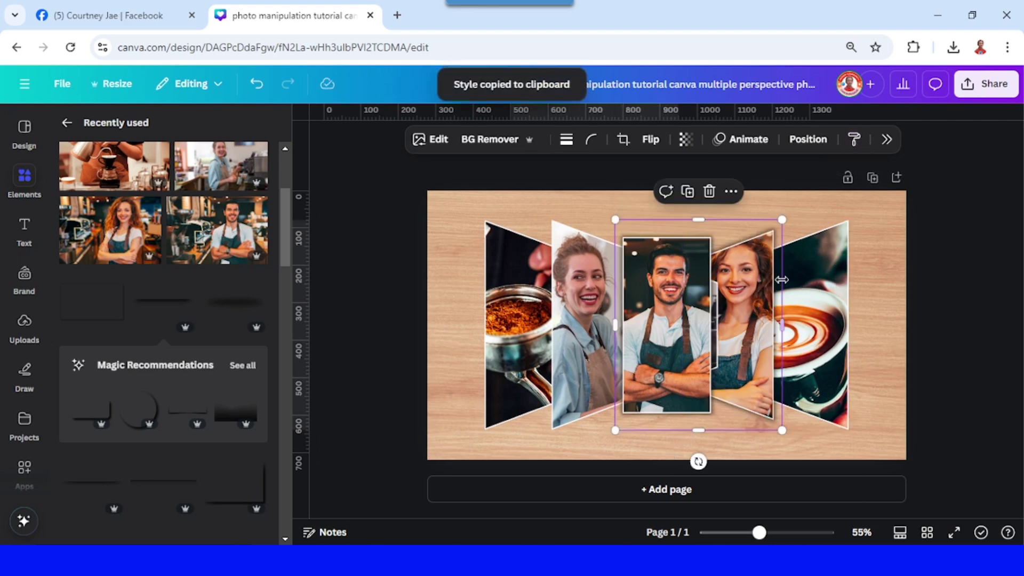
click(856, 142)
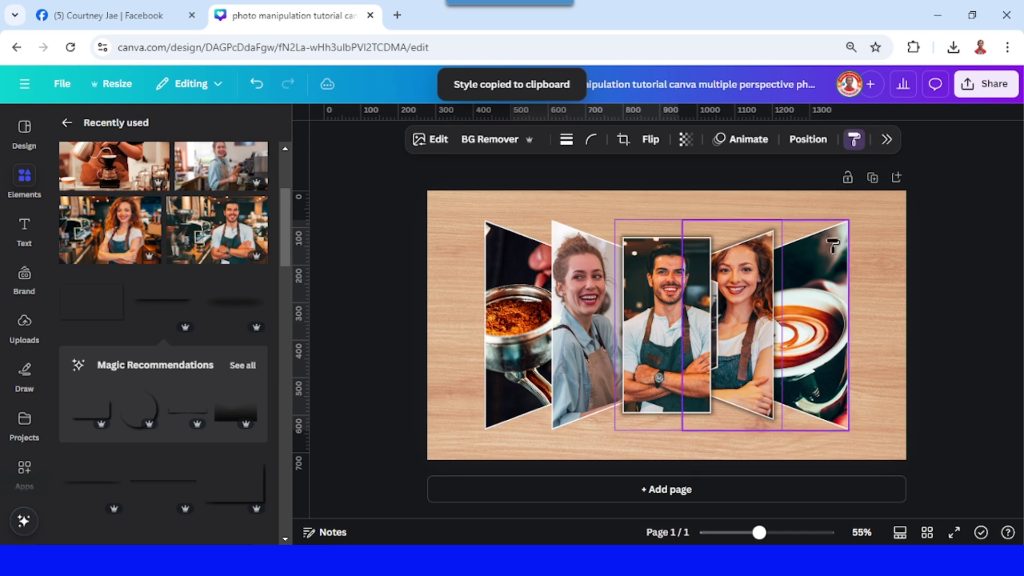
click(826, 281)
click(855, 142)
click(593, 277)
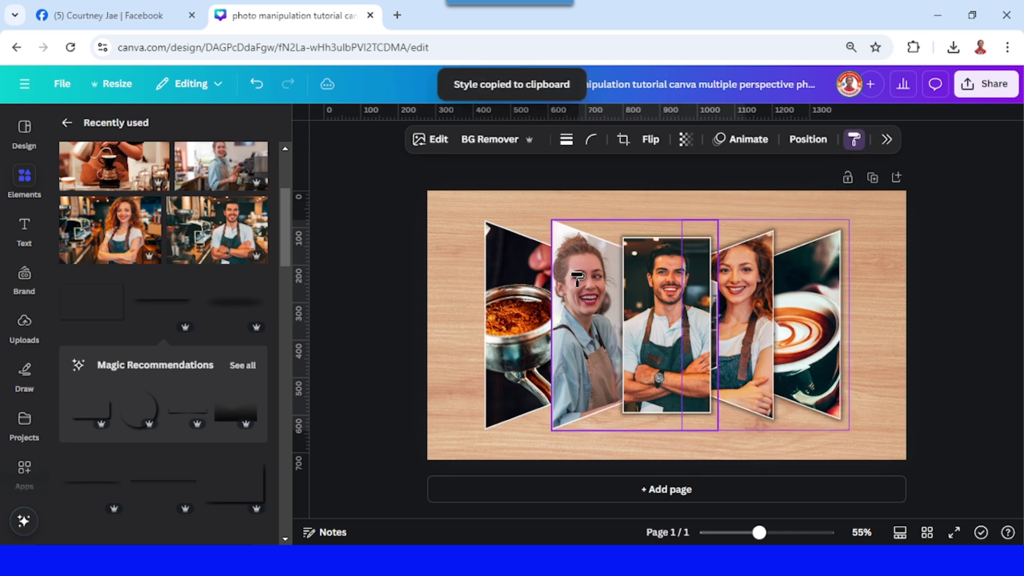
click(856, 141)
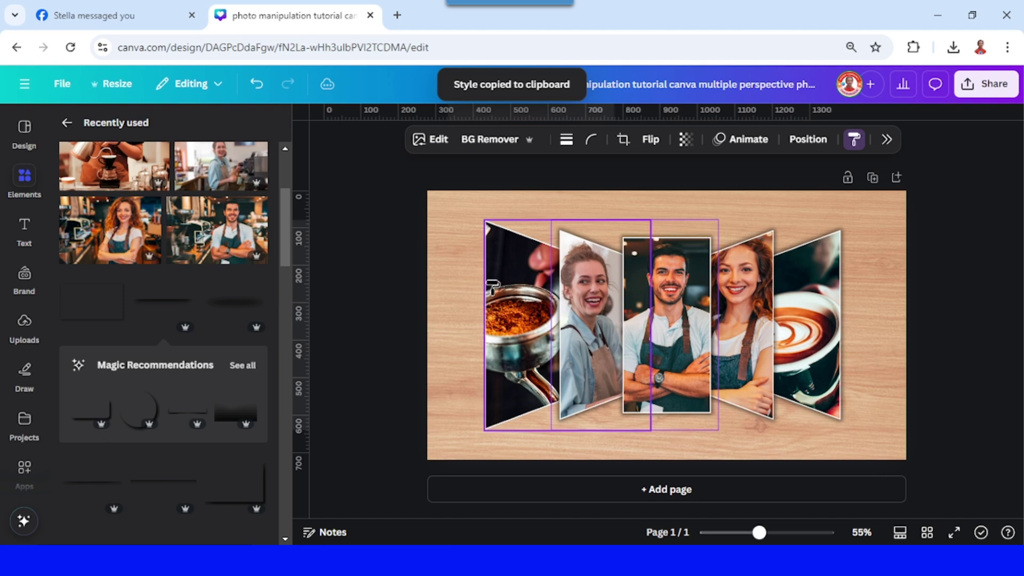